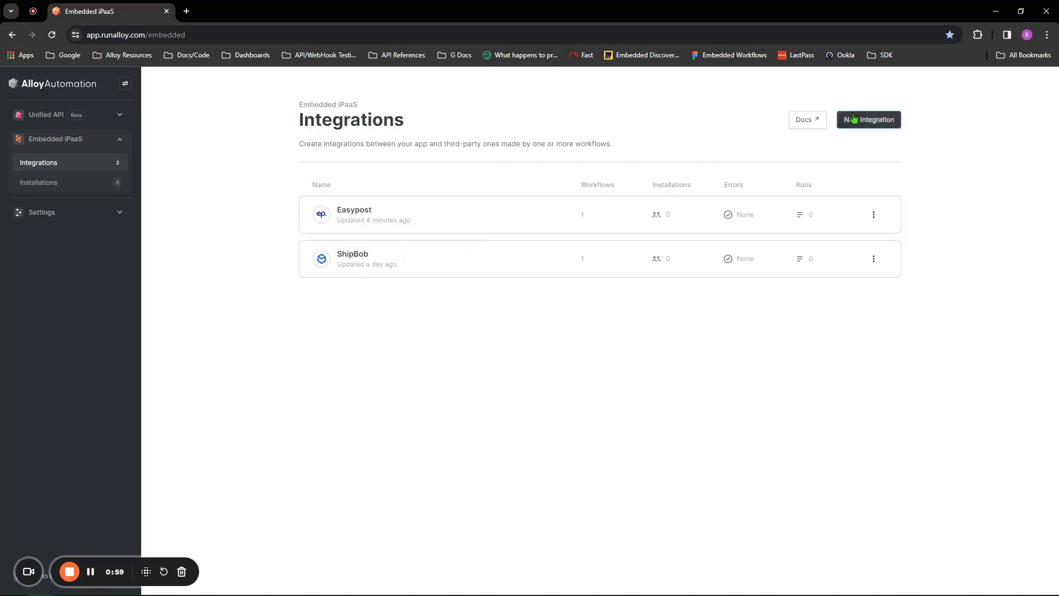
Step: Dismiss the New Integration chooser, then open Easypost's released Easypost Shipment workflow
left_click(868, 126)
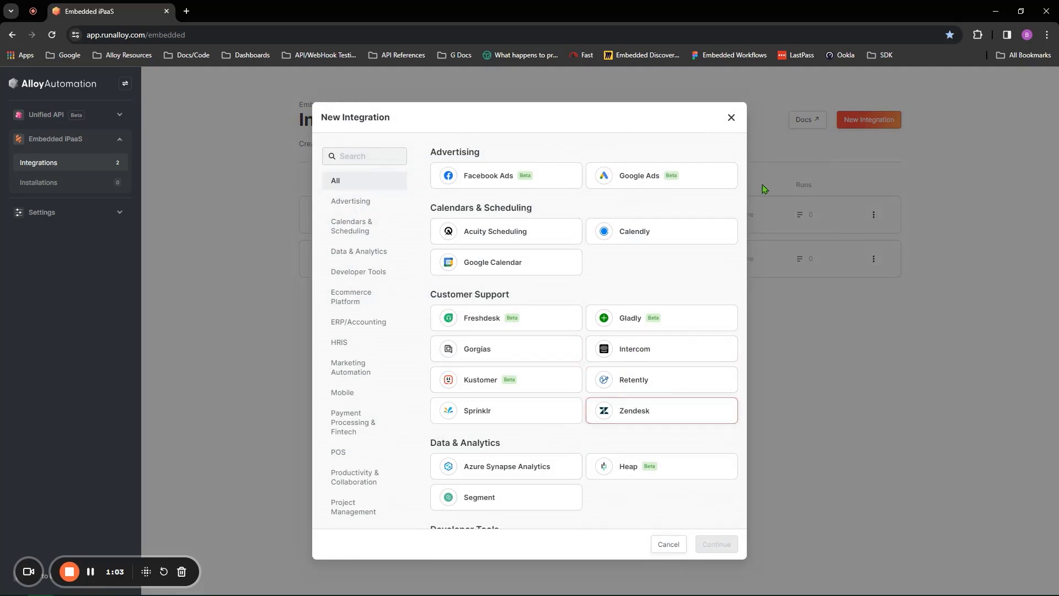
left_click(732, 118)
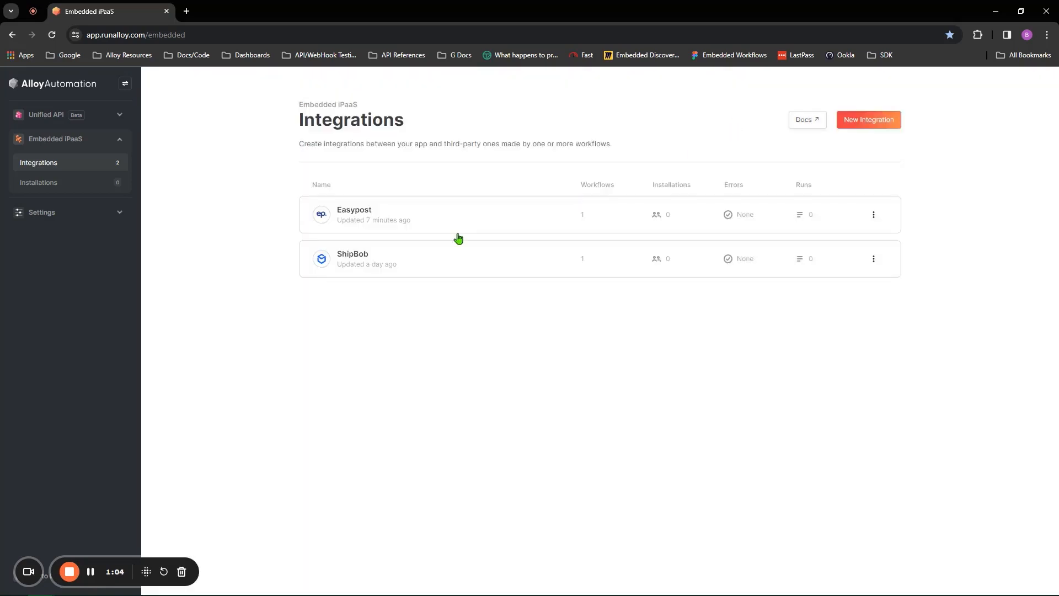
left_click(408, 219)
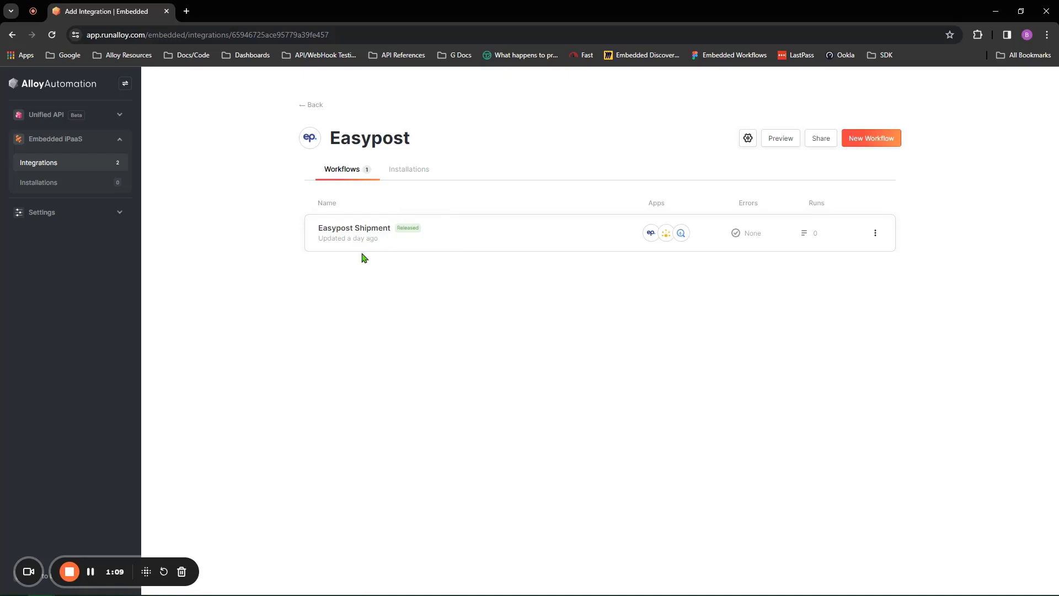
left_click(502, 230)
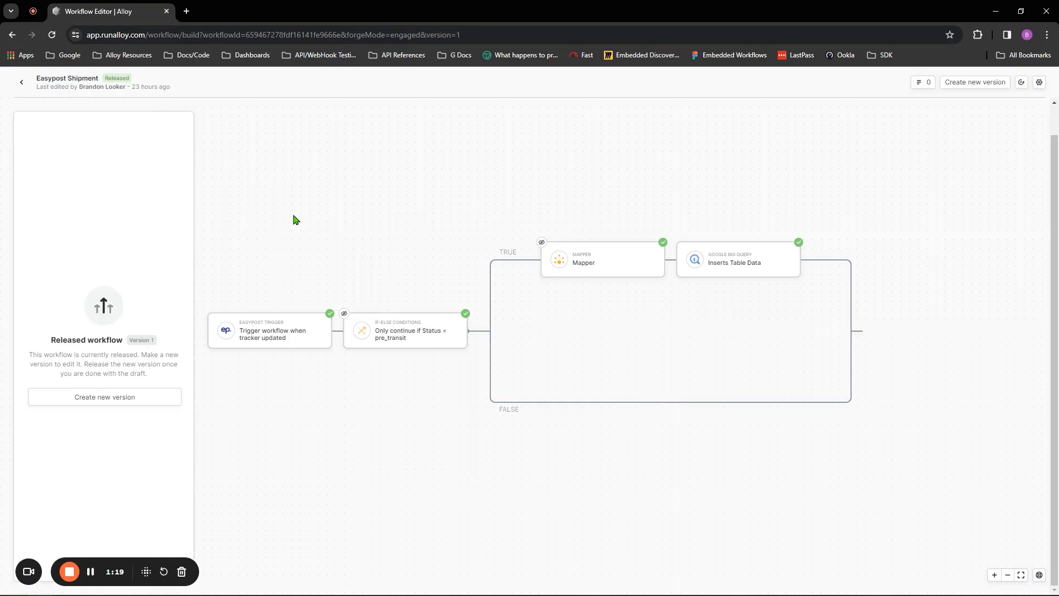
Step: Inspect the Easypost trigger (Tracker Updated) and the Status equals pre_transit condition
left_click(279, 323)
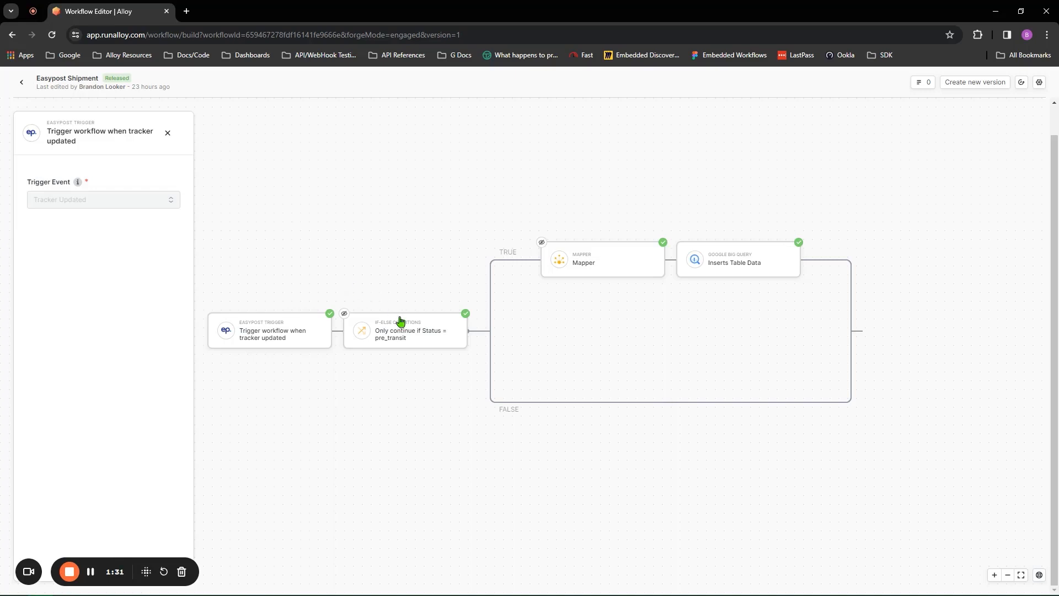
left_click(406, 336)
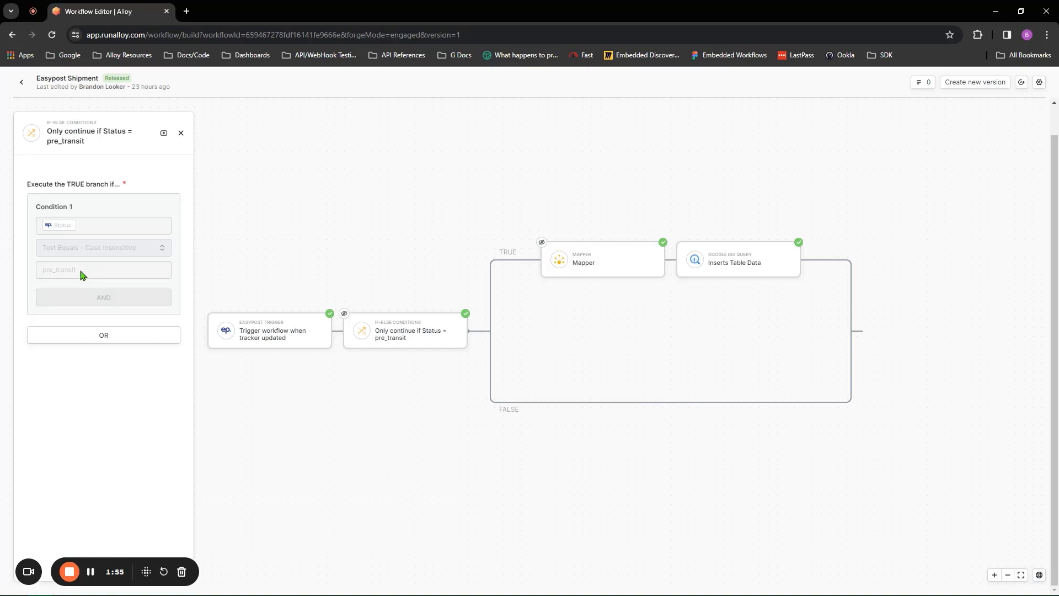
Step: Create a new draft version of the workflow and show the condition block's inputs
left_click(971, 82)
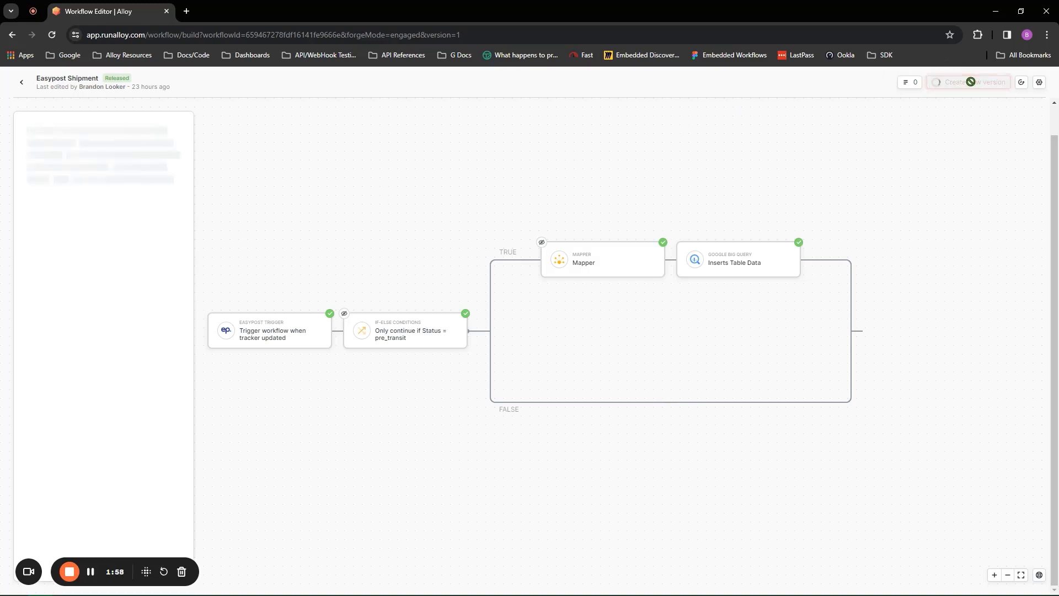
left_click(416, 326)
left_click(116, 193)
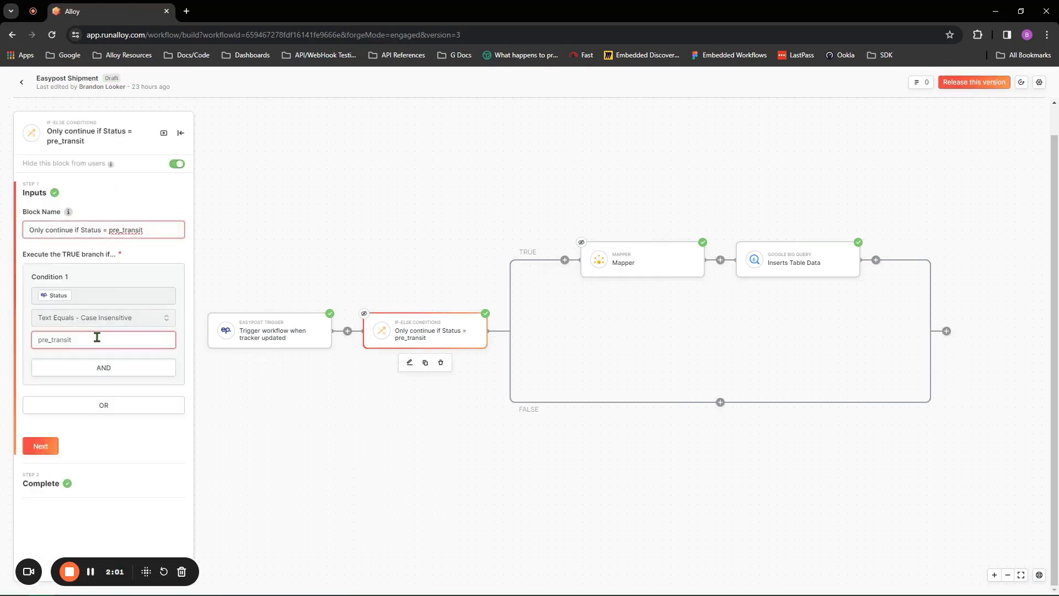
Step: Inspect the condition's pre_transit value, then bring up the Mapper block's settings
left_click(78, 343)
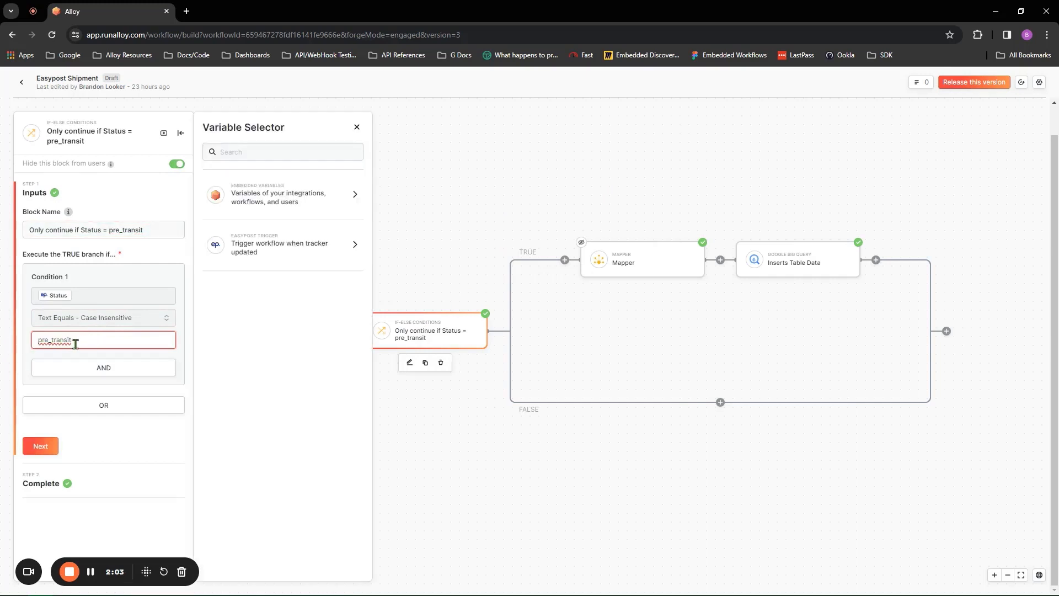
left_click_drag(86, 344, 31, 358)
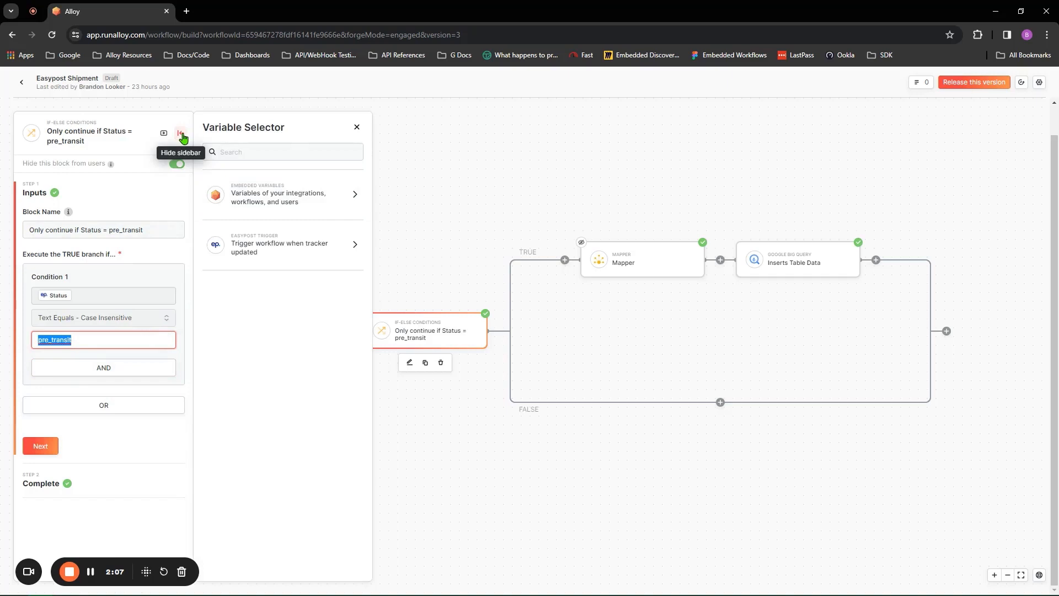
left_click(357, 128)
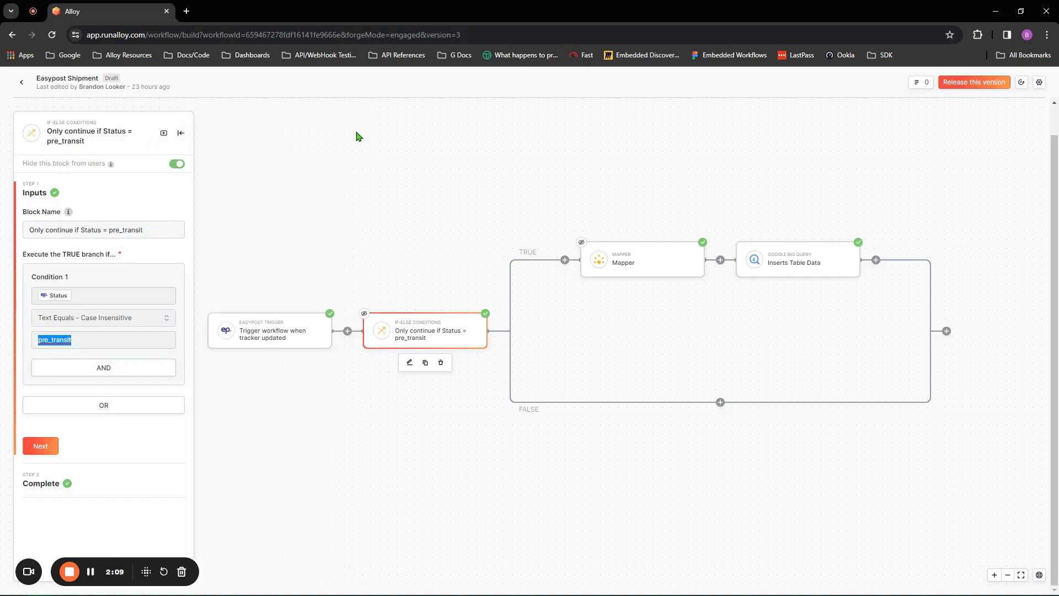
left_click(657, 254)
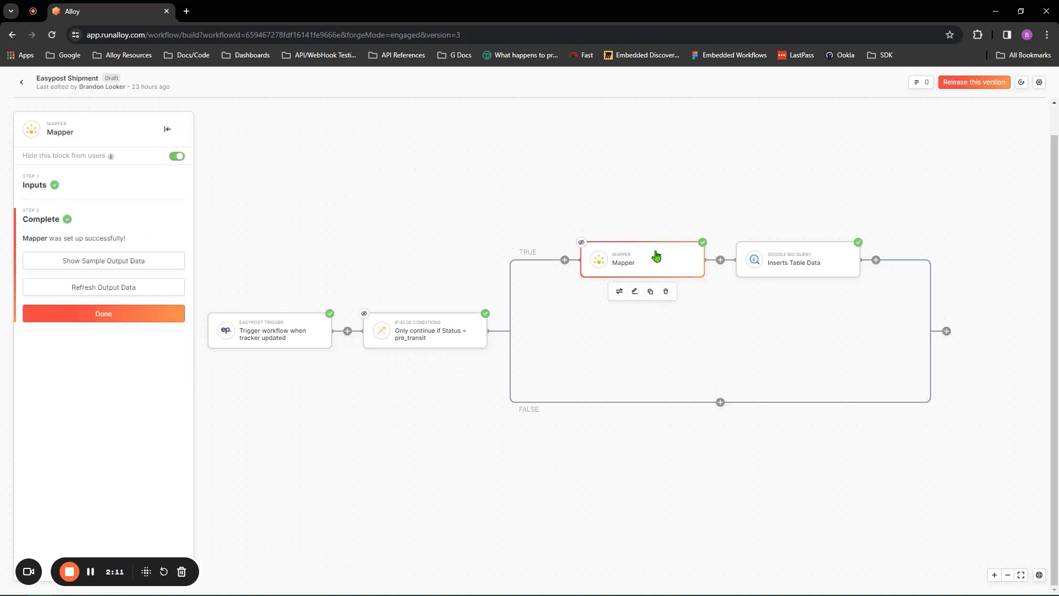
Step: Review the Mapper's fields (Id to trackingId, Datetime to shippedTime) and confirm the inputs
left_click(100, 183)
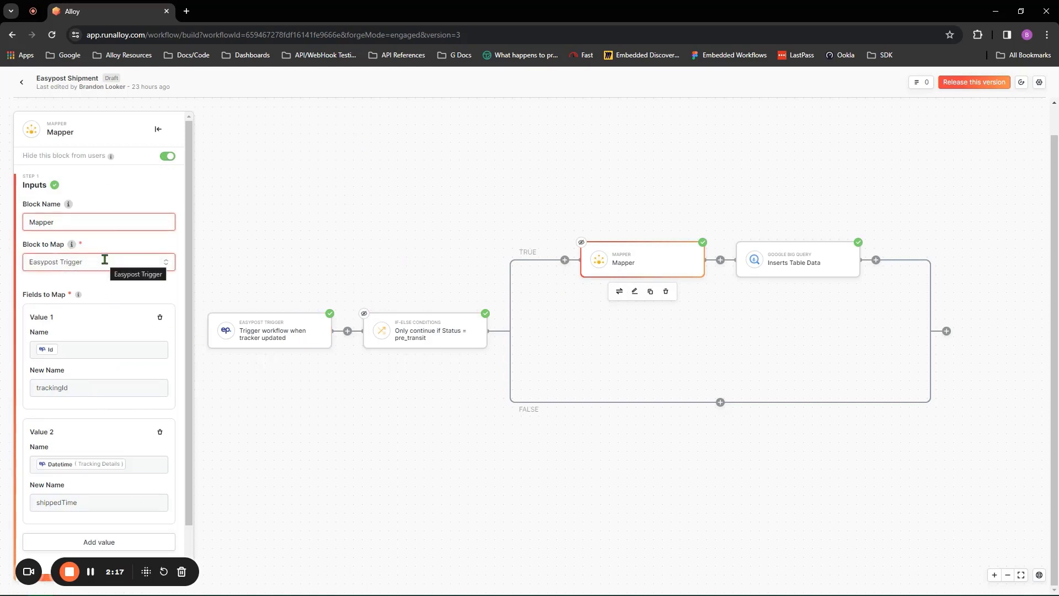
scroll(104, 260, "down", 1)
left_click(101, 295)
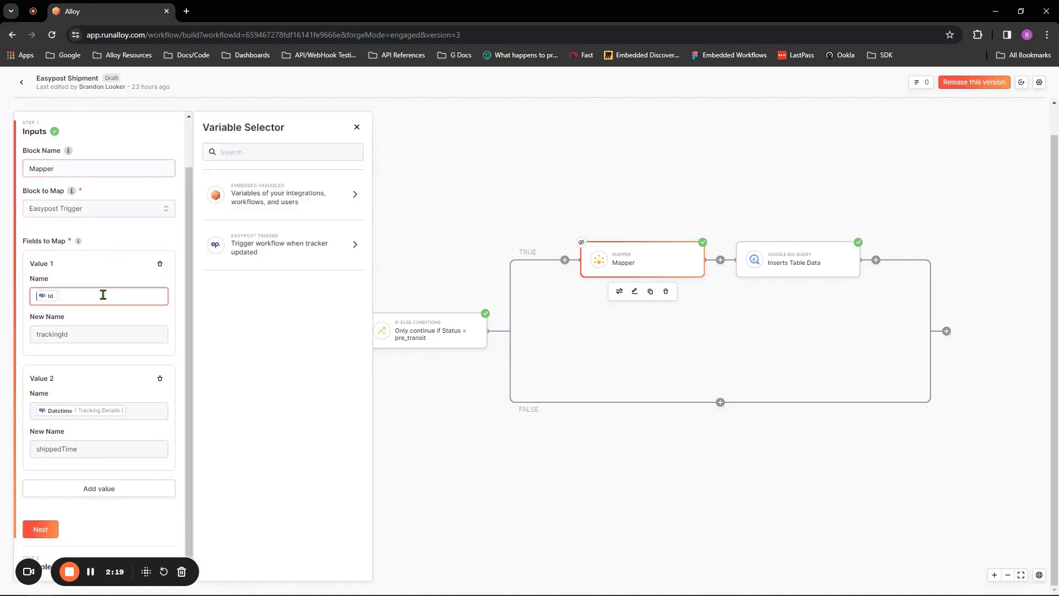
left_click(338, 252)
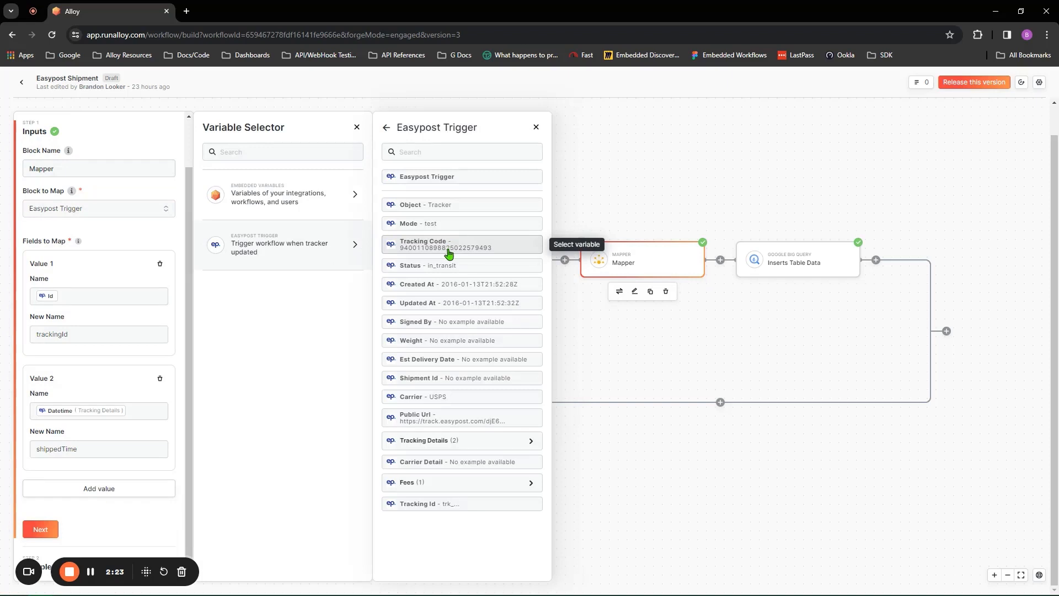
left_click(65, 334)
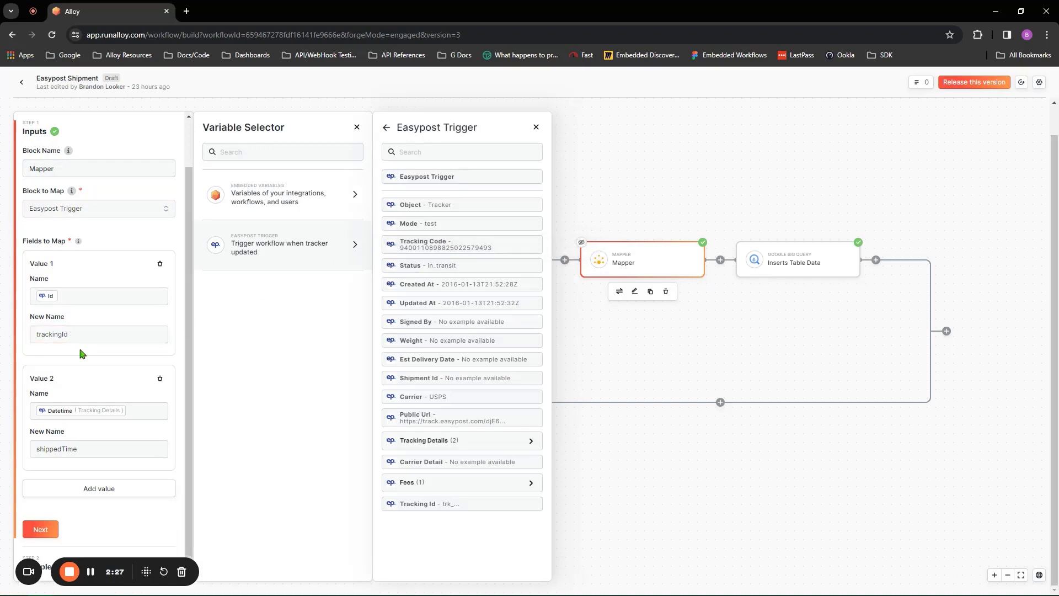
left_click(139, 416)
left_click(104, 453)
left_click(42, 529)
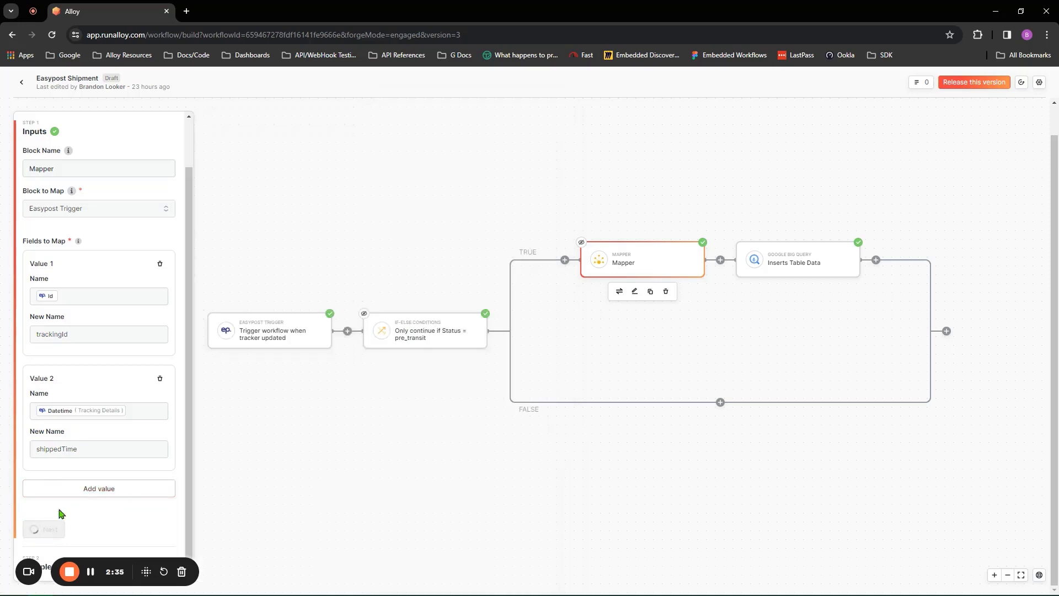
Step: Review the Inserts Table Data action and its Demo dataset, Easypost table, Tracking Code, Status and Created fields
left_click(763, 268)
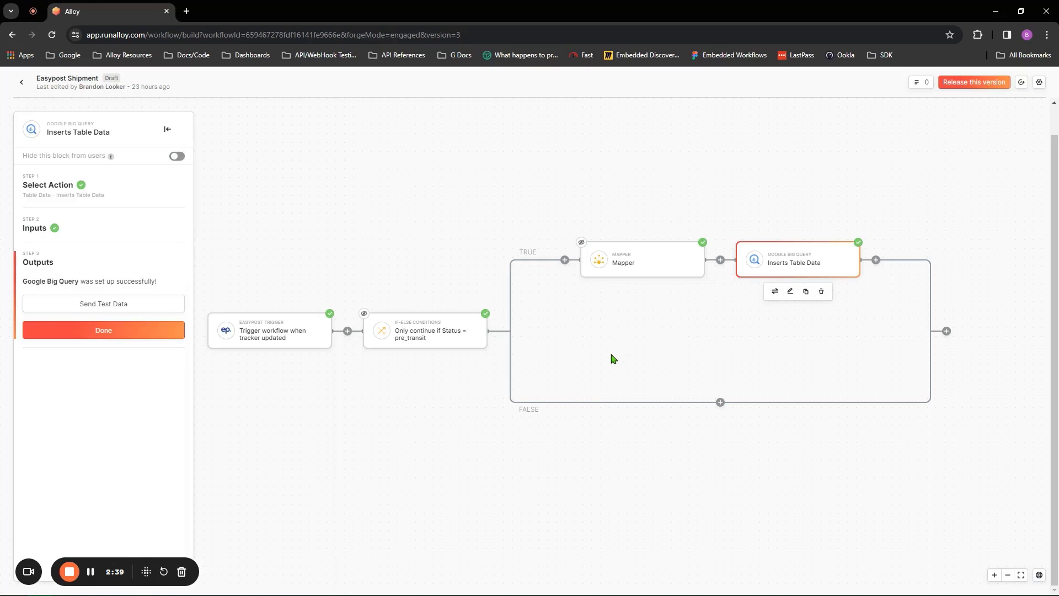
left_click(126, 195)
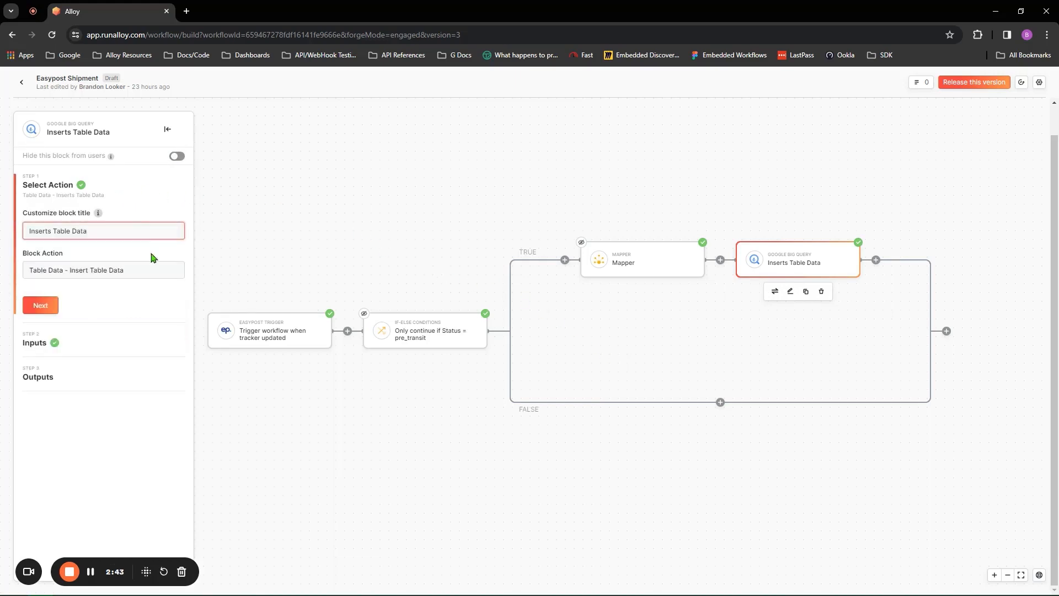
left_click(43, 305)
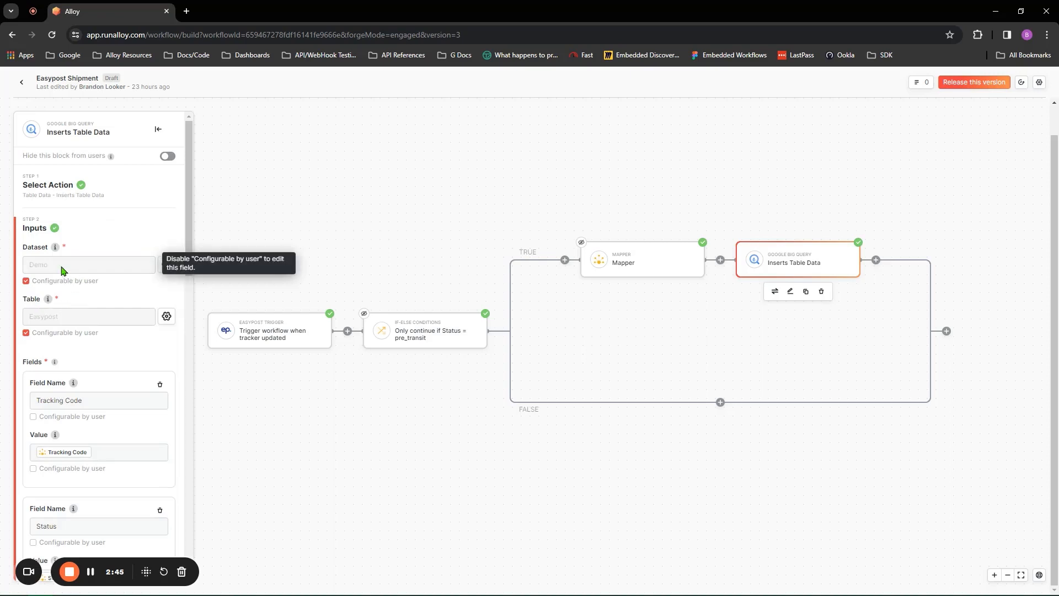
scroll(110, 309, "down", 2)
left_click(104, 289)
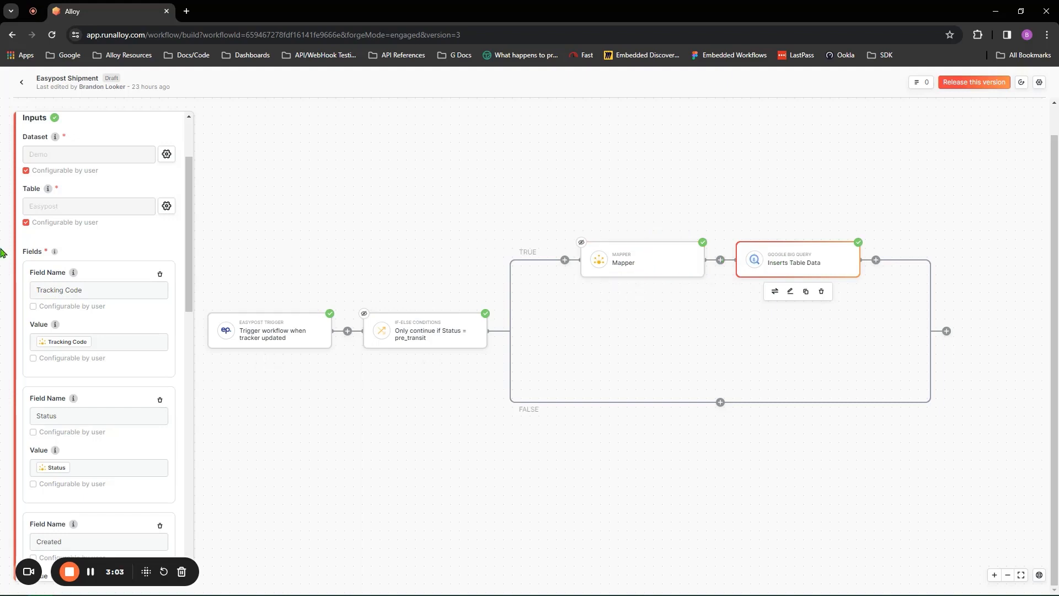
scroll(133, 292, "down", 2)
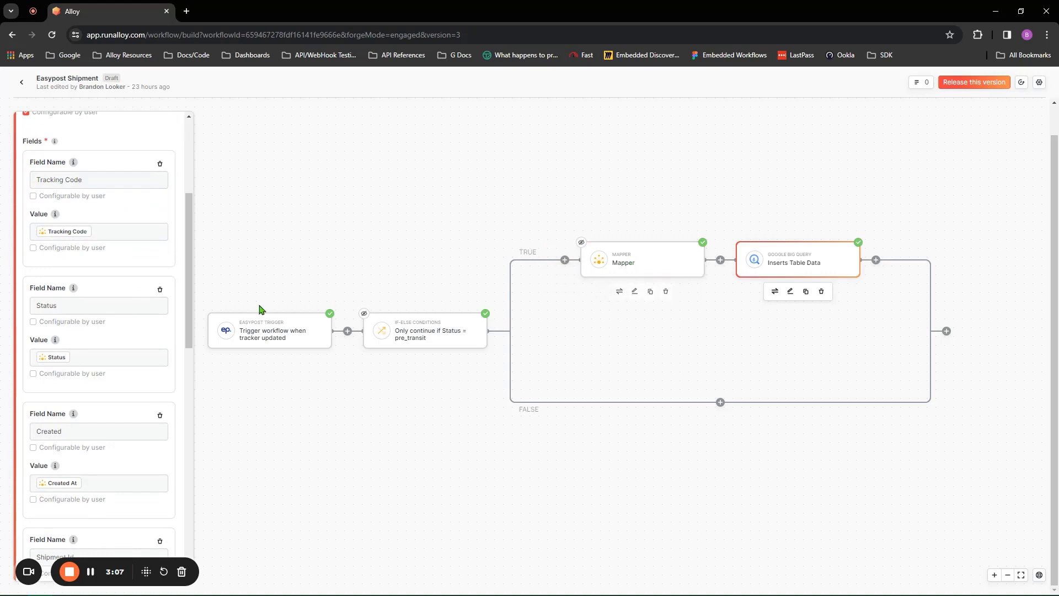
scroll(112, 330, "up", 4)
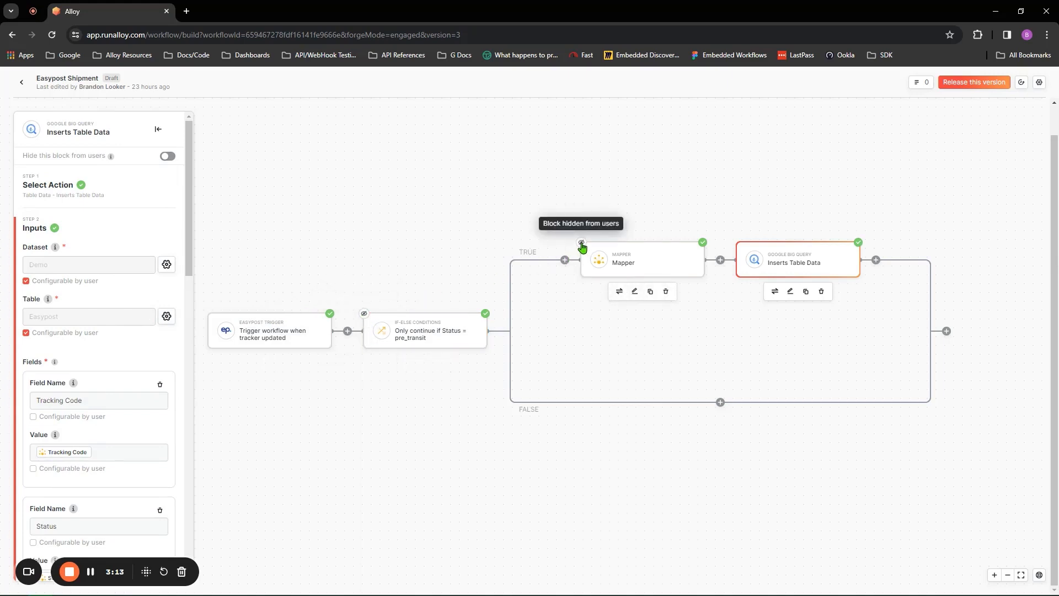
left_click(421, 334)
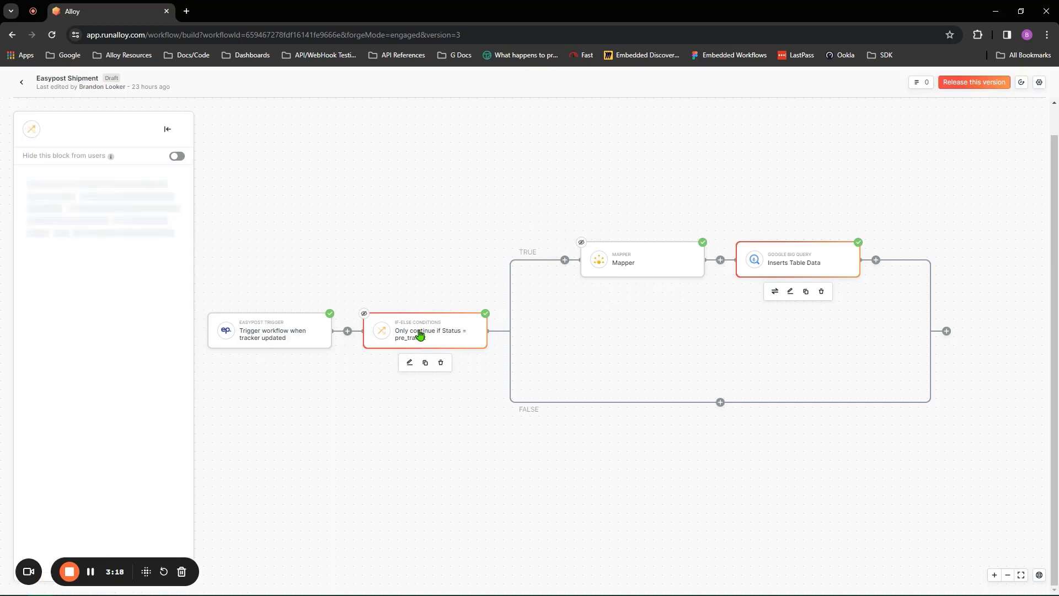
left_click(625, 252)
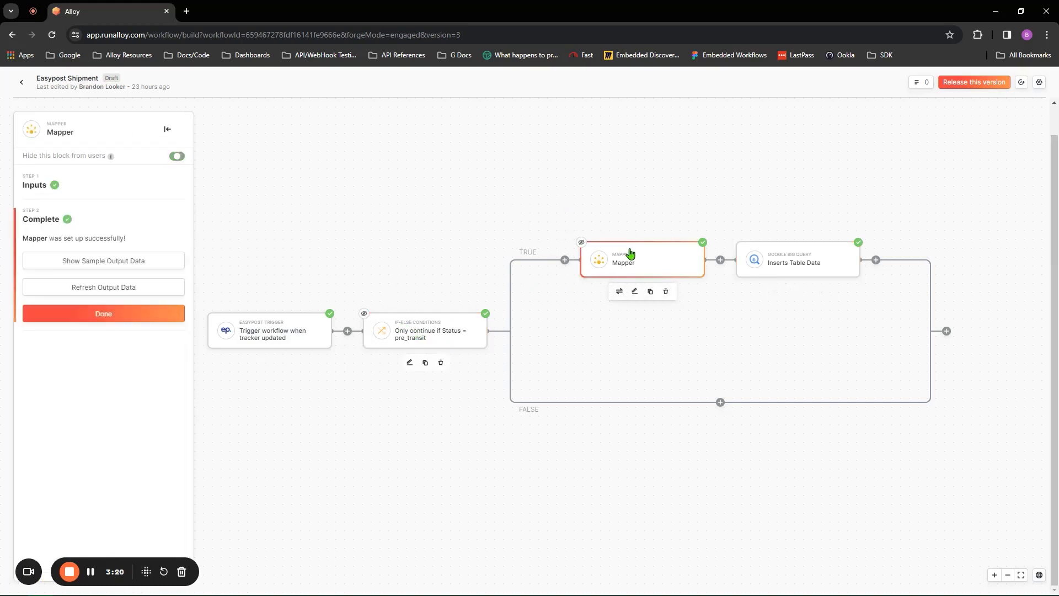
left_click(788, 264)
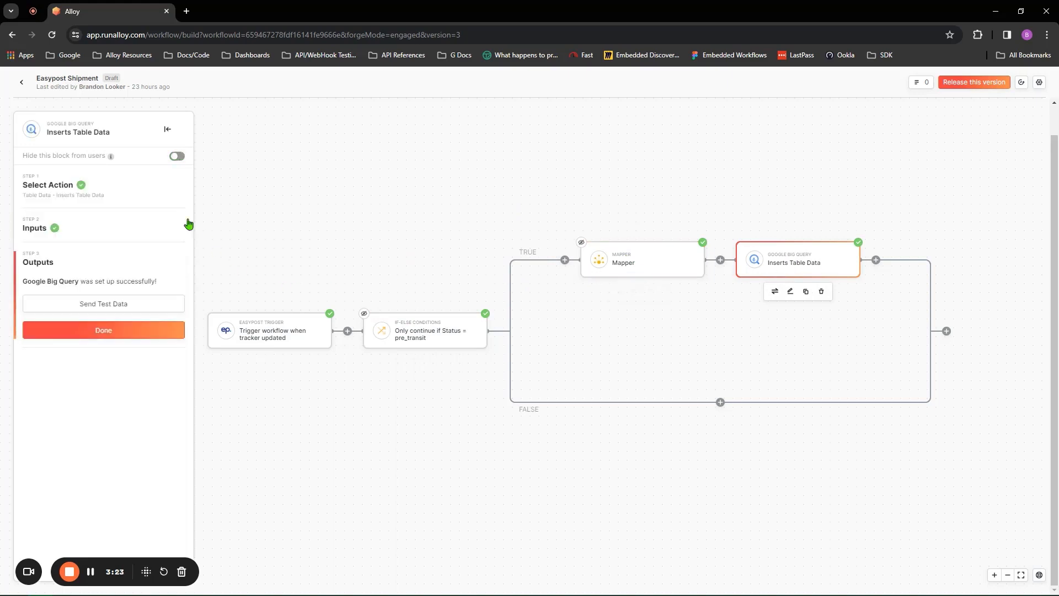
left_click(177, 158)
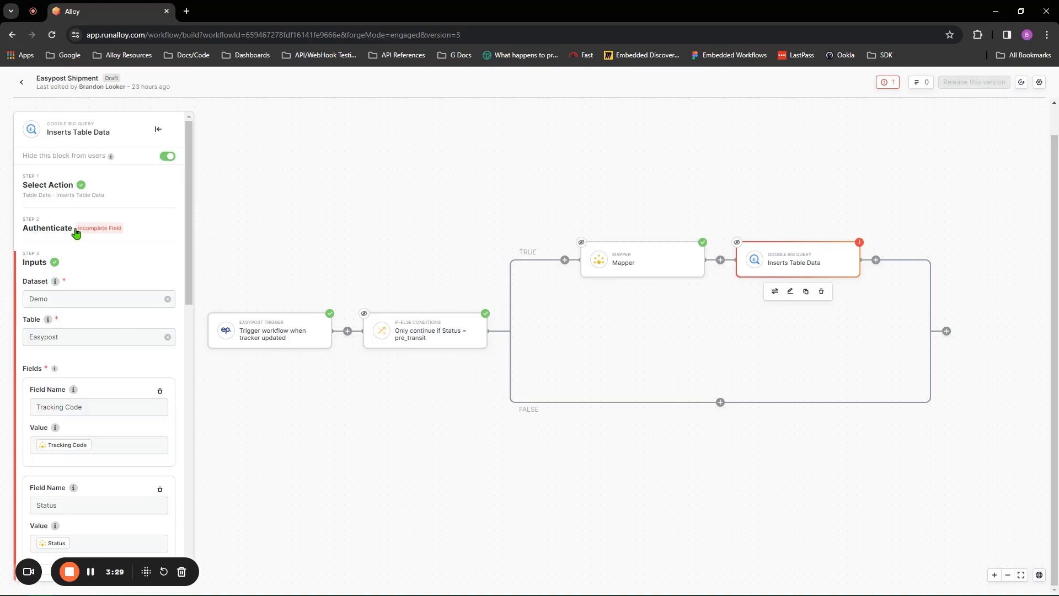
left_click(169, 160)
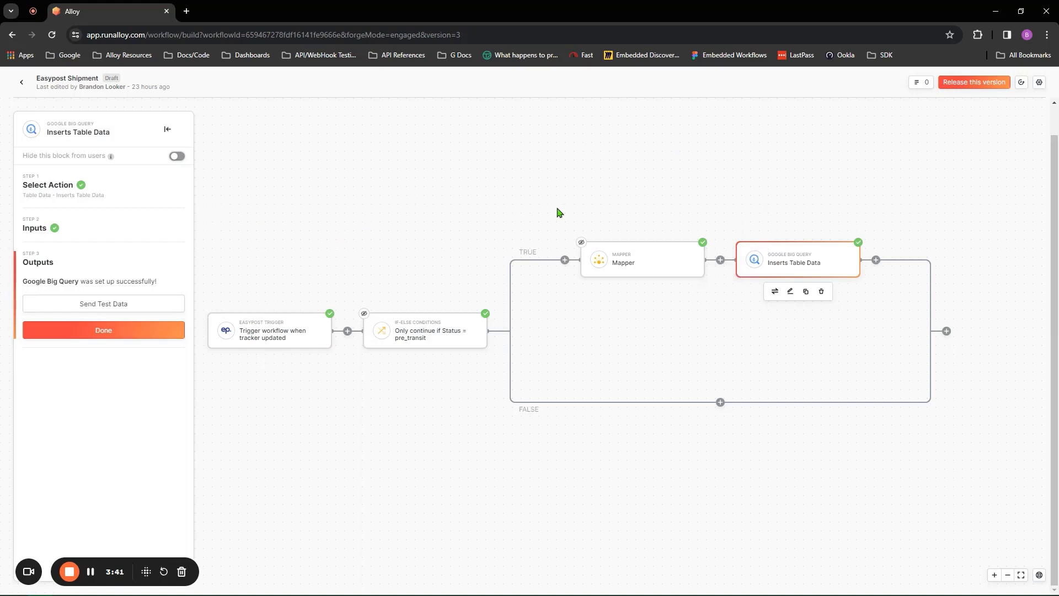
Step: Return to released Version 1 of Easypost Shipment and show its Inserts Table Data settings
left_click(108, 226)
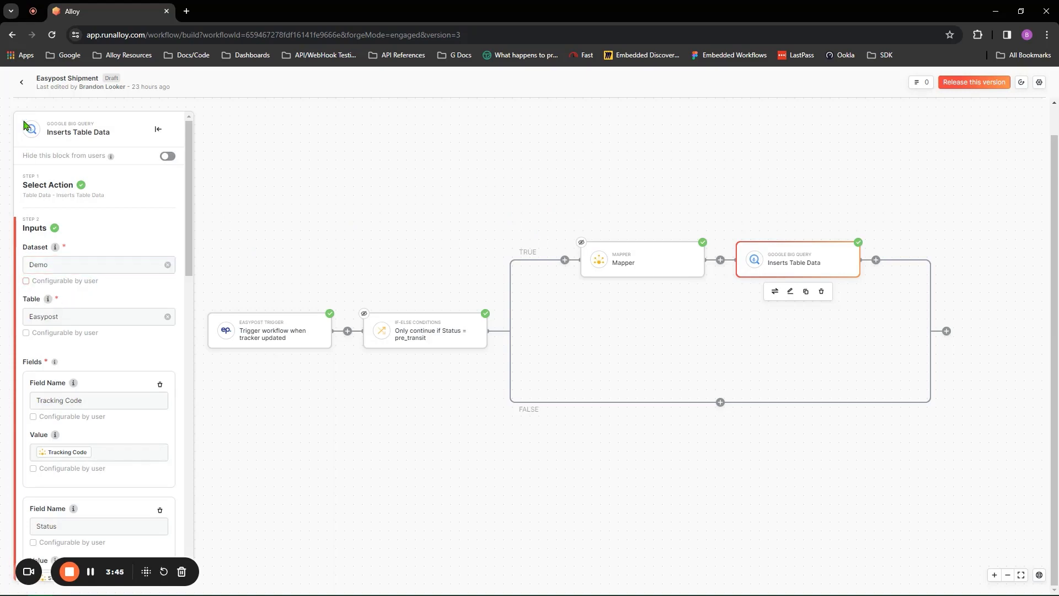
left_click(20, 86)
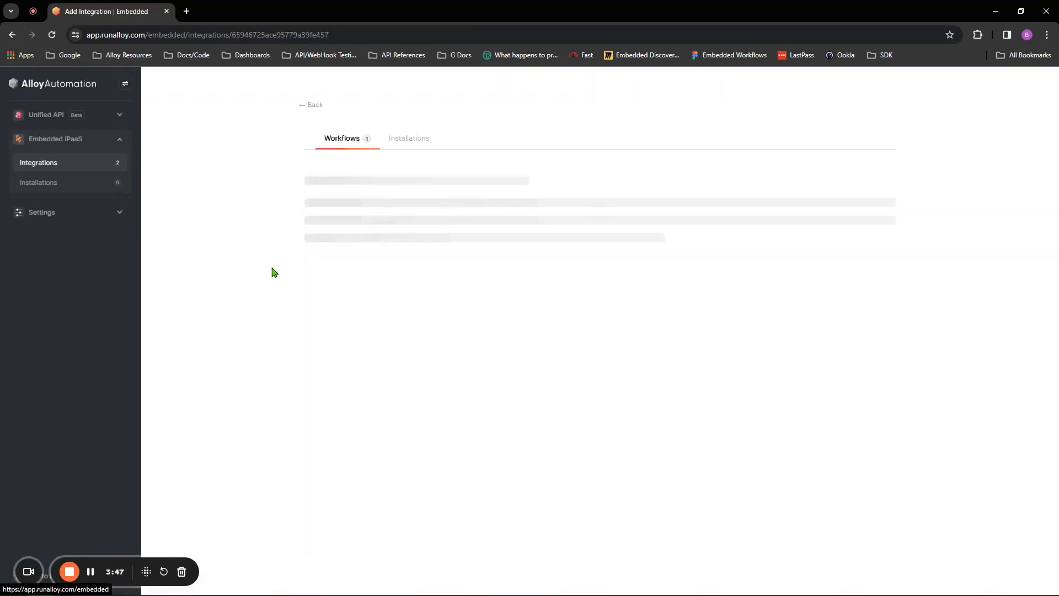
left_click(370, 237)
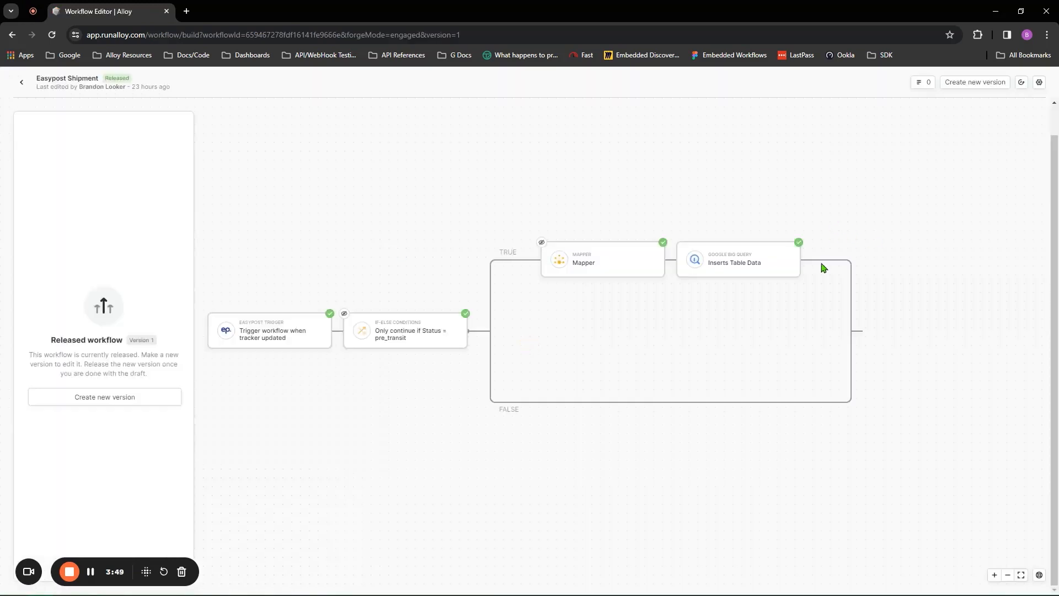
left_click(740, 263)
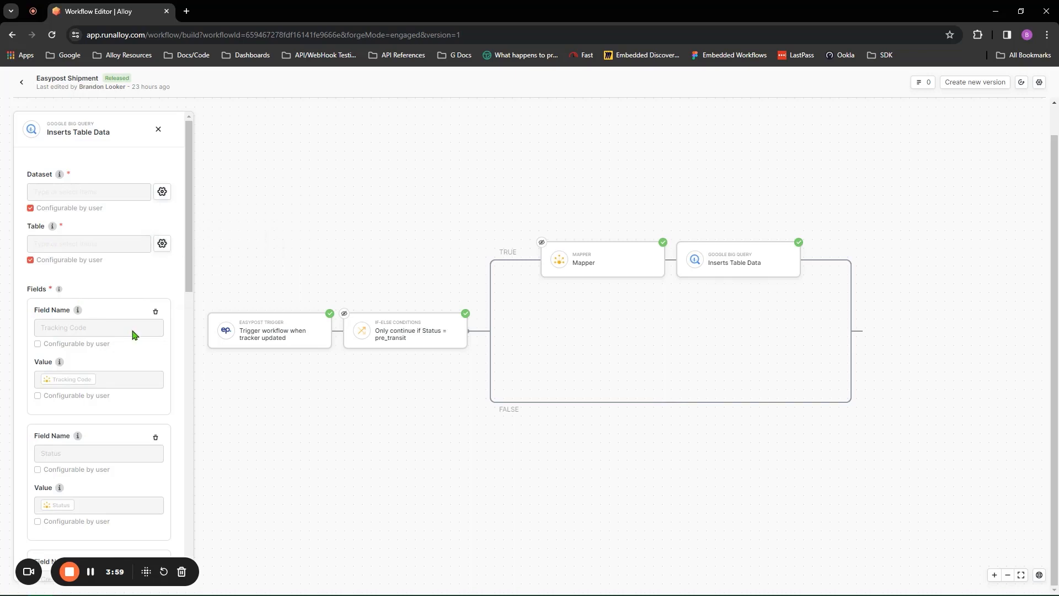
Step: Look over the released Inserts Table Data settings, then close the panel
scroll(129, 340, "down", 12)
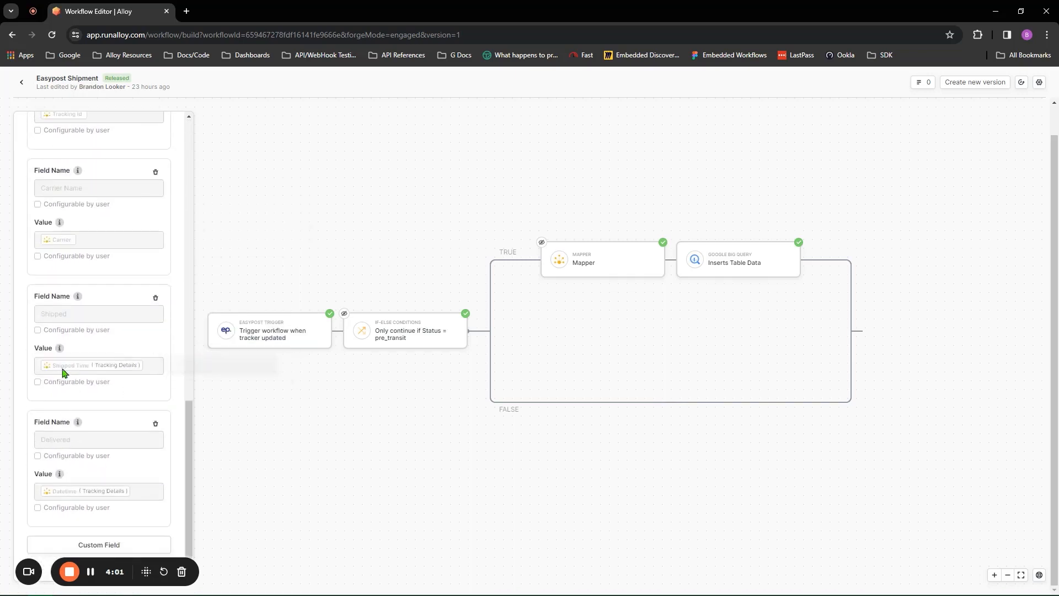
scroll(125, 469, "up", 12)
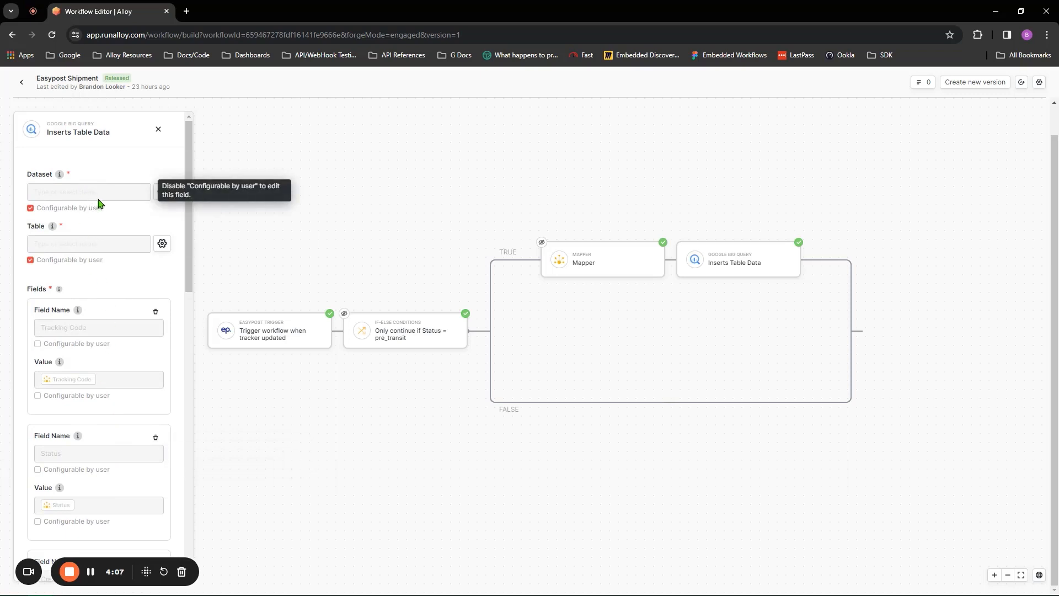
left_click(159, 130)
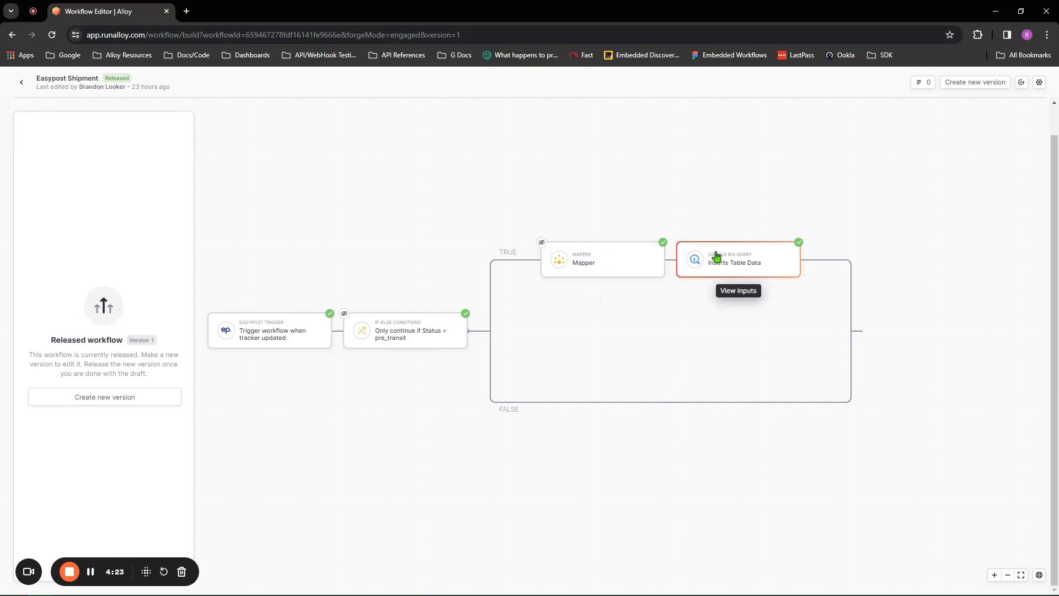
Step: Open the ShipBob integration's workflow, inspect its trigger inputs, and return to Integrations
left_click(24, 86)
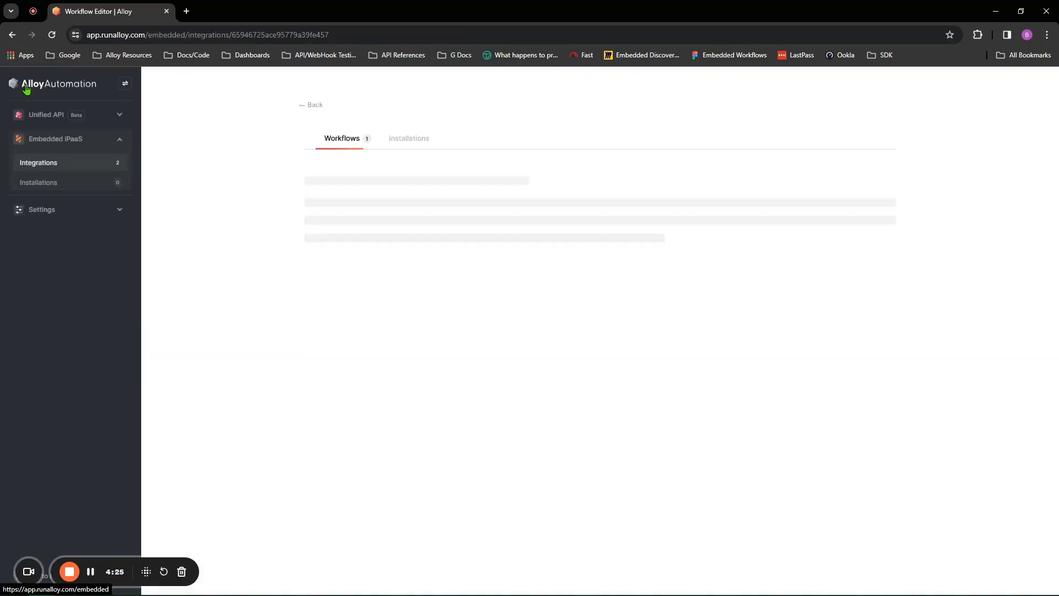
left_click(304, 106)
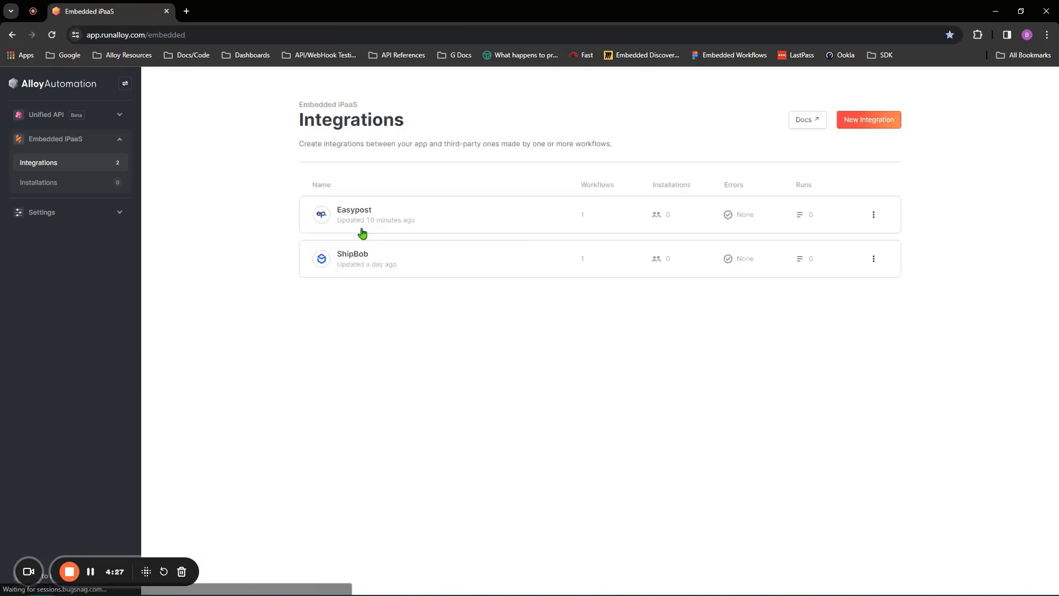
left_click(369, 255)
left_click(364, 232)
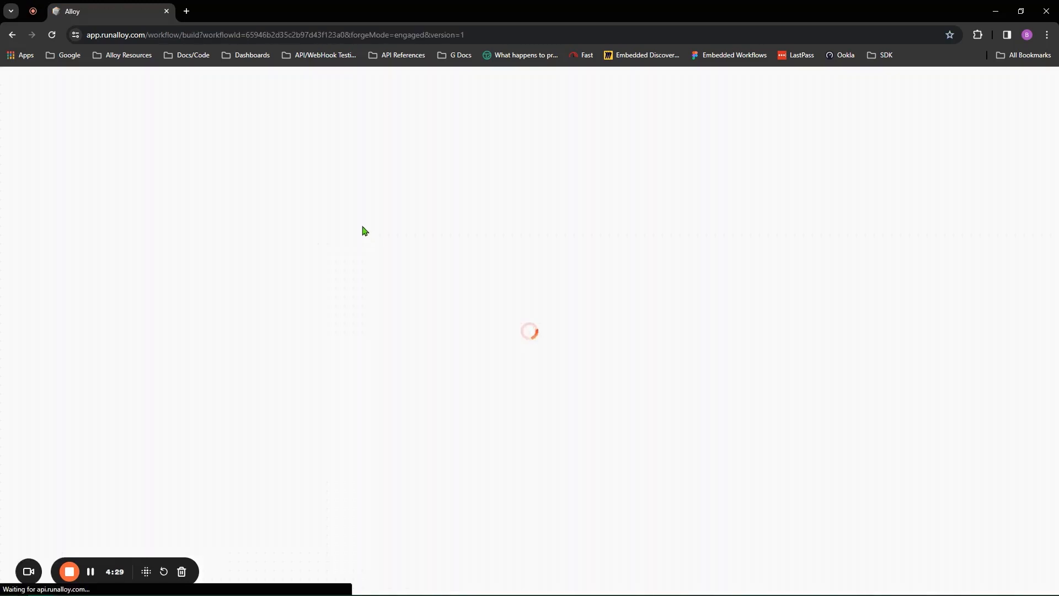
left_click(96, 195)
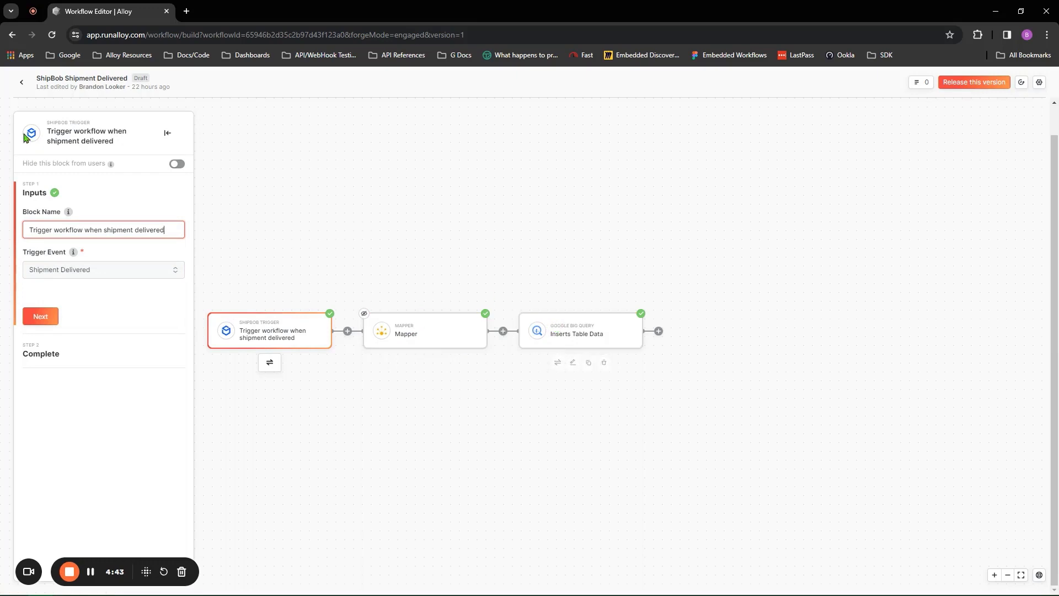
left_click(22, 82)
left_click(301, 105)
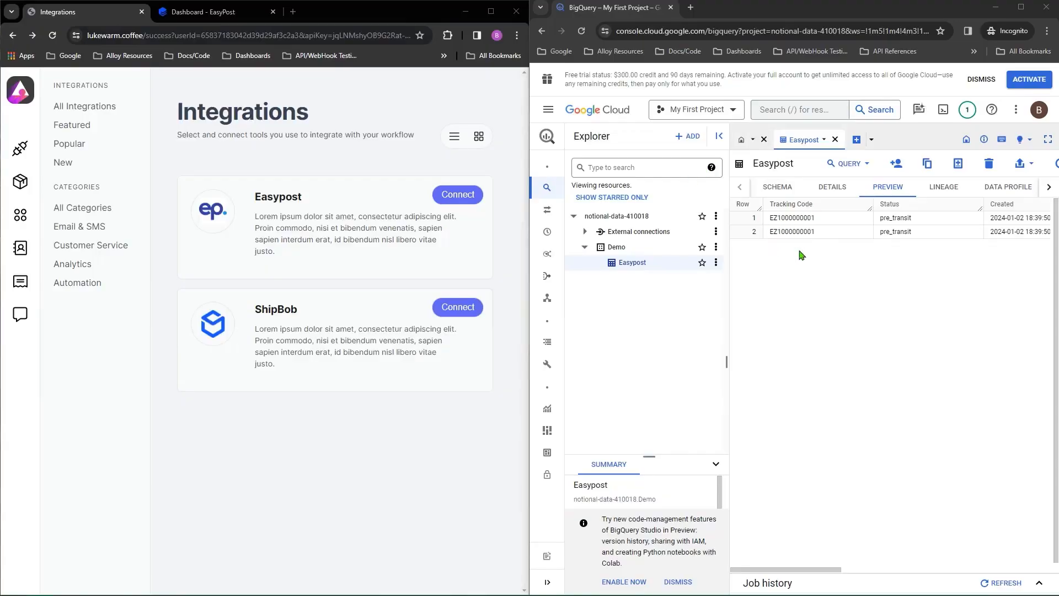
left_click(580, 32)
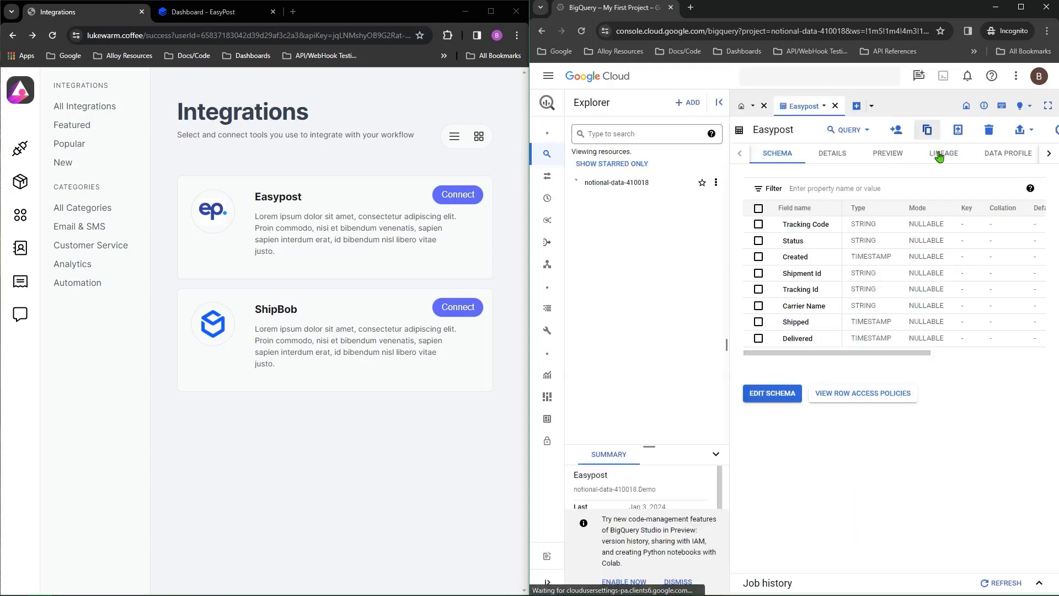
left_click(884, 158)
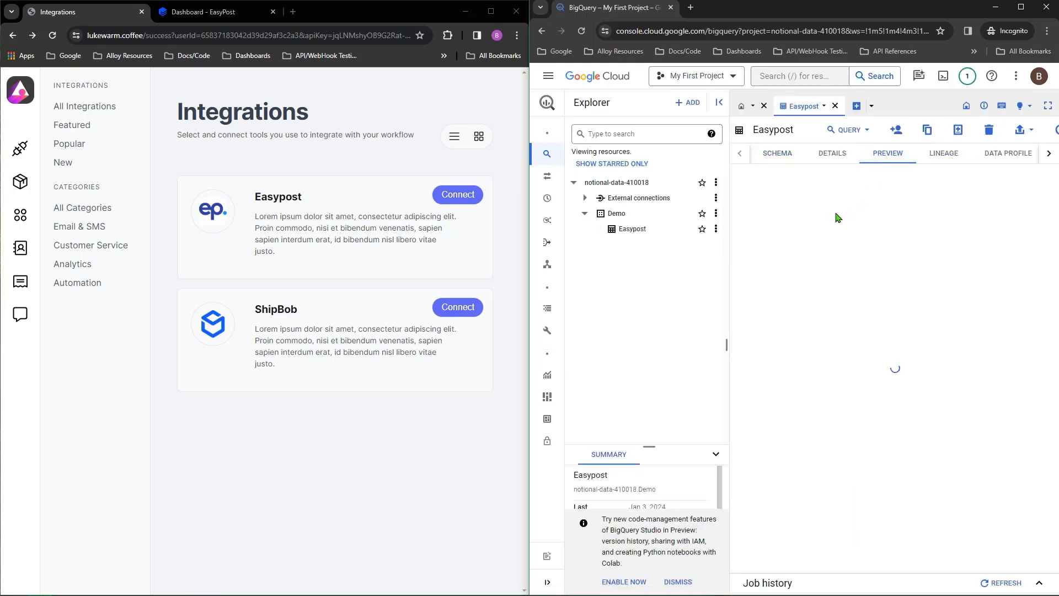
left_click(491, 11)
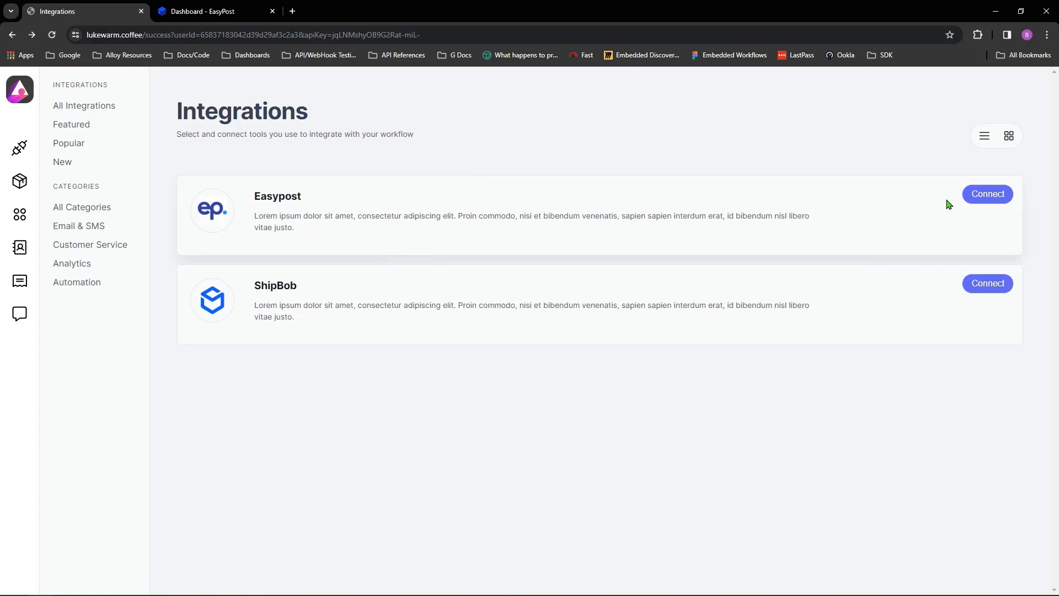
Step: Connect Easypost, authenticating the Easypost and Google BigQuery accounts, and proceed to Configure
left_click(187, 11)
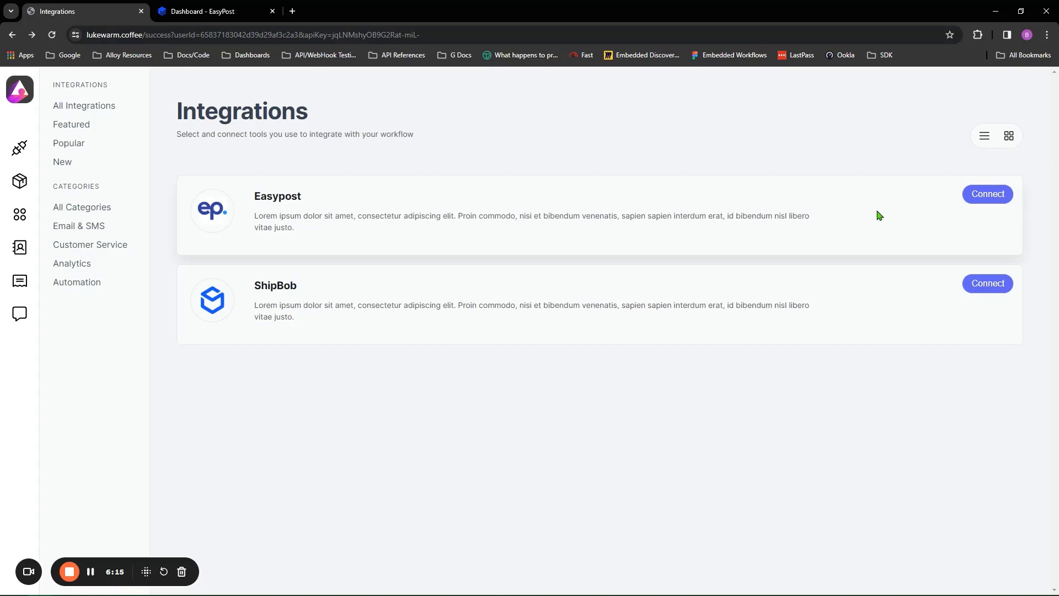
left_click(977, 194)
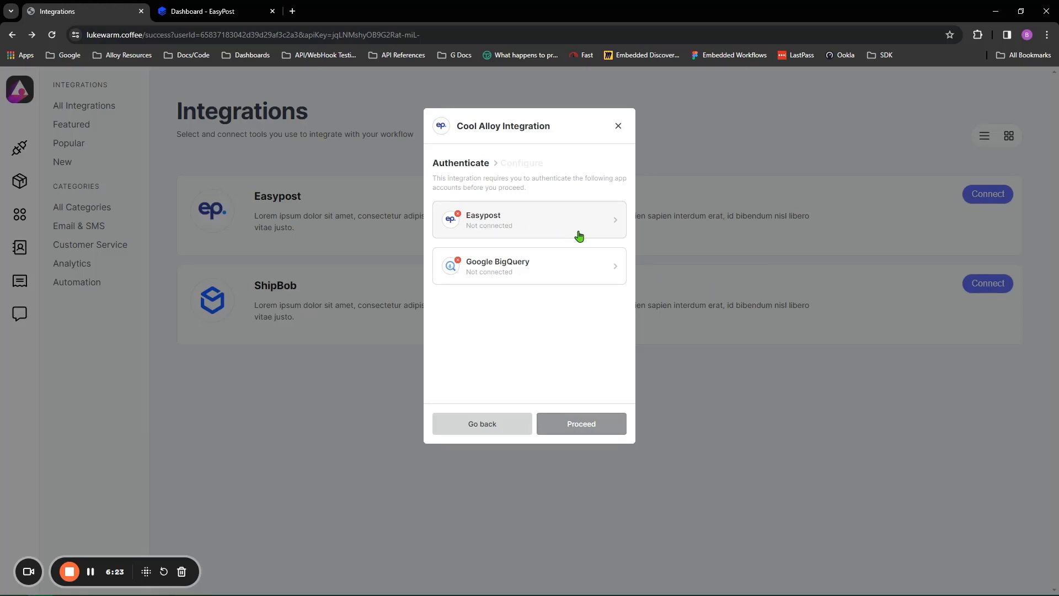
left_click(574, 227)
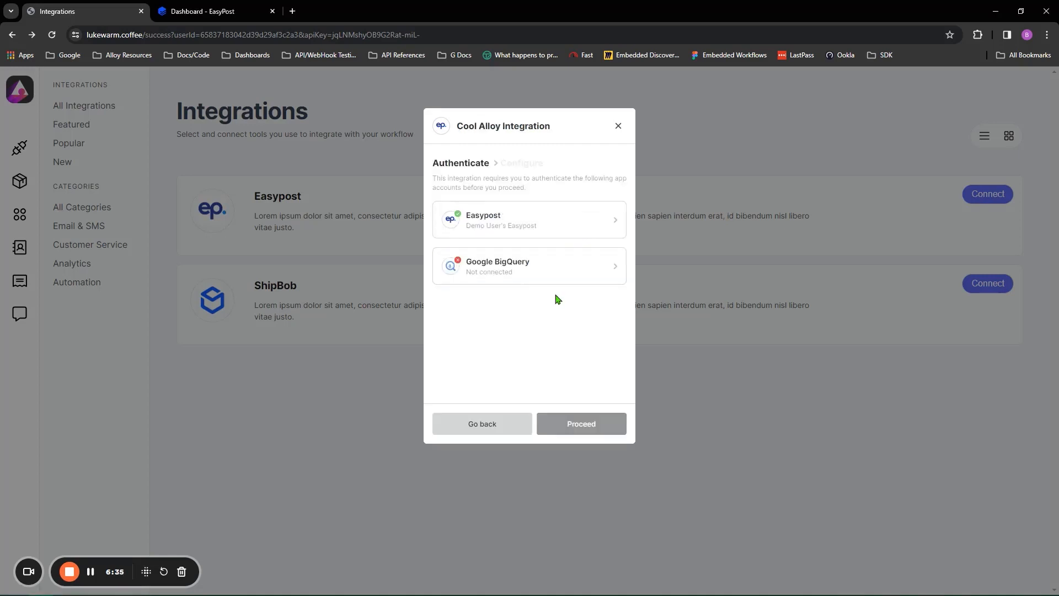
left_click(561, 273)
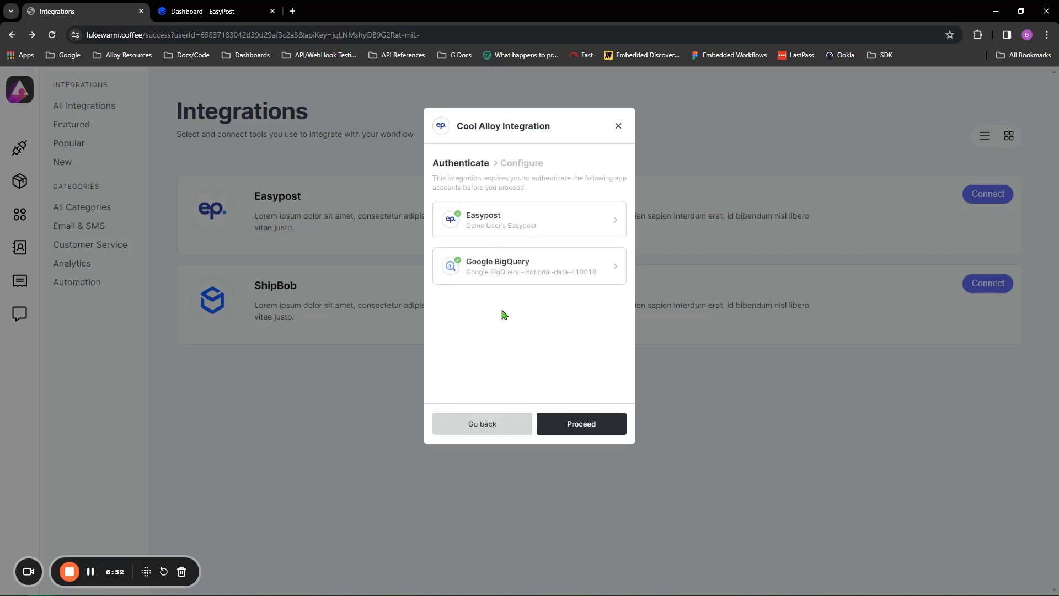
left_click(585, 424)
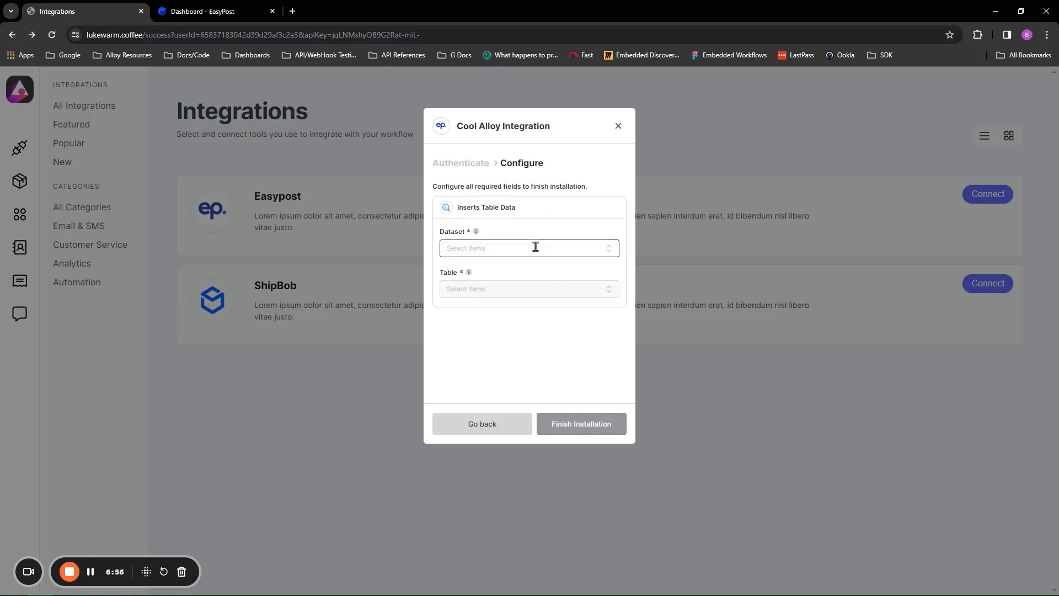
Step: Install the Easypost integration writing to the Demo dataset's Easypost table and dismiss the success message
left_click(535, 248)
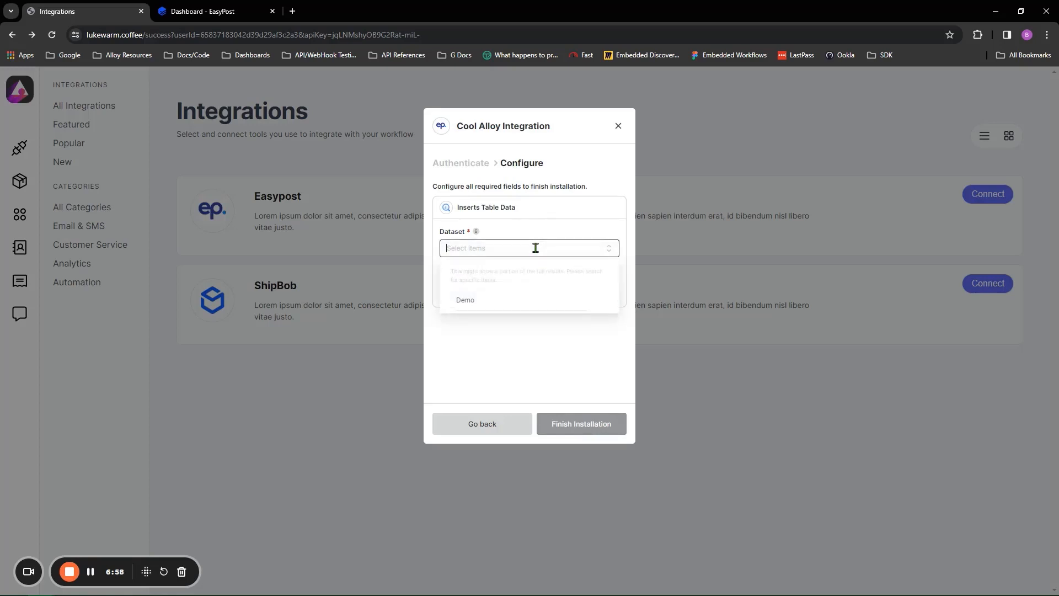
left_click(509, 304)
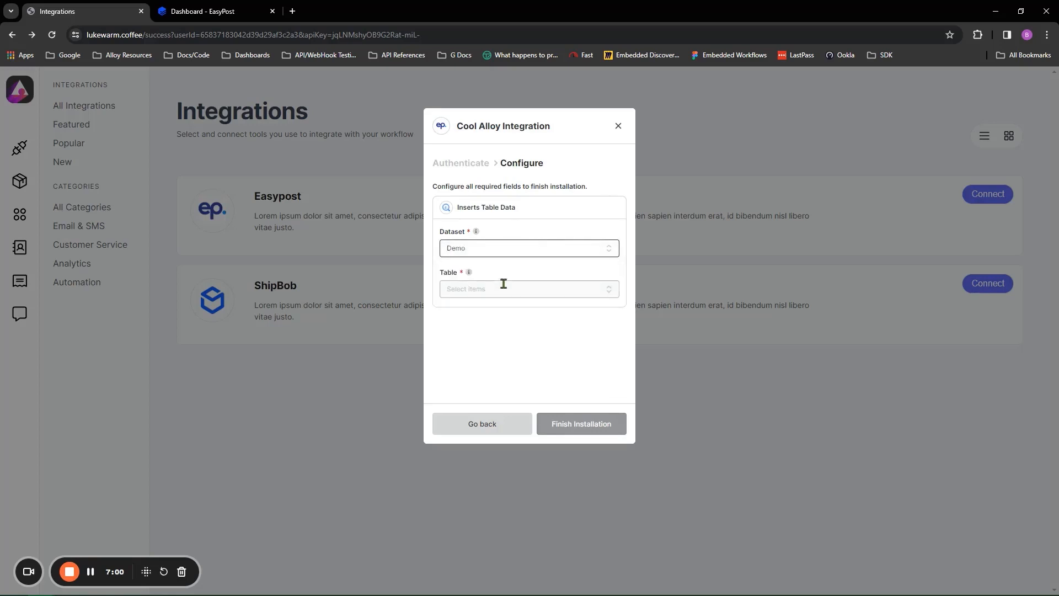
left_click(503, 284)
left_click(499, 345)
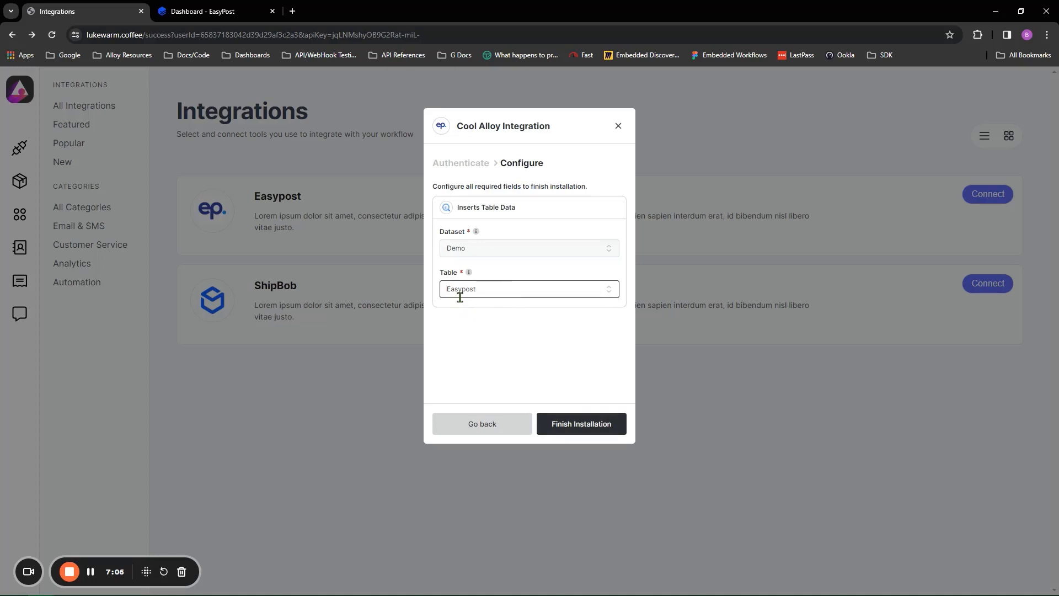
left_click(574, 425)
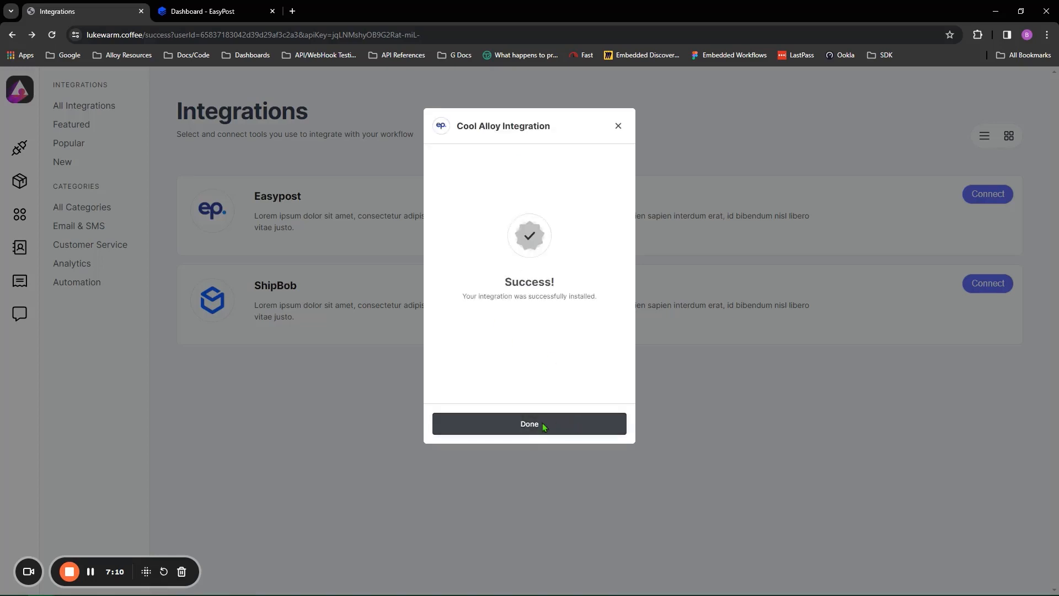
left_click(544, 426)
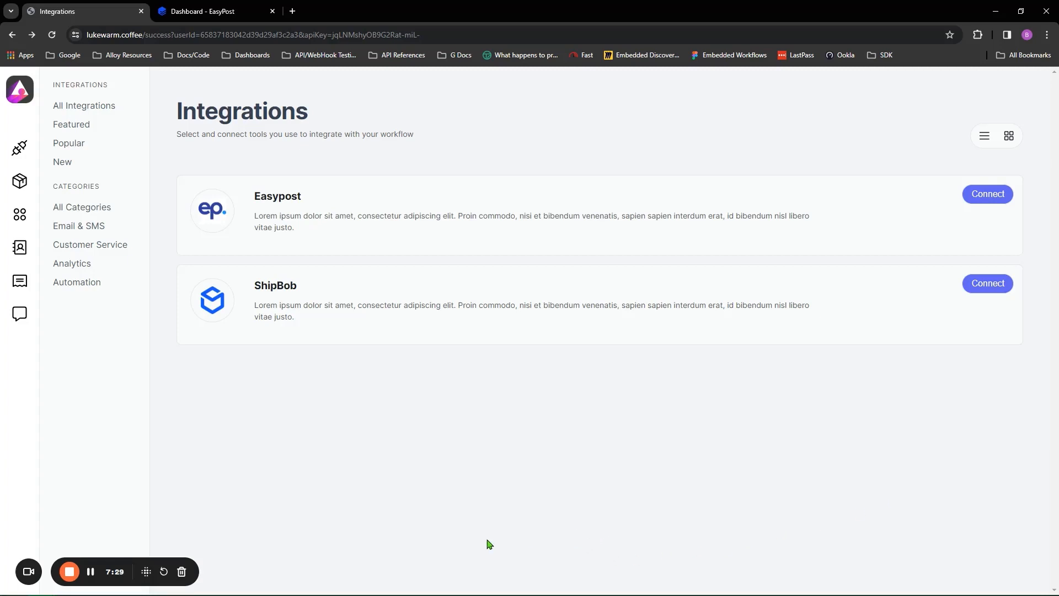
key("super+Left")
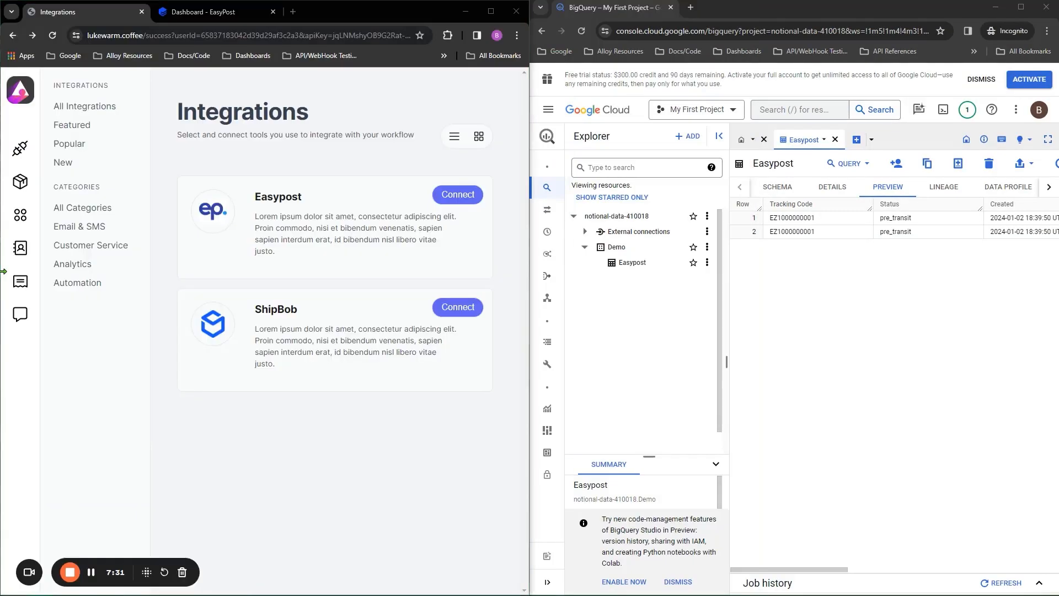
left_click(722, 153)
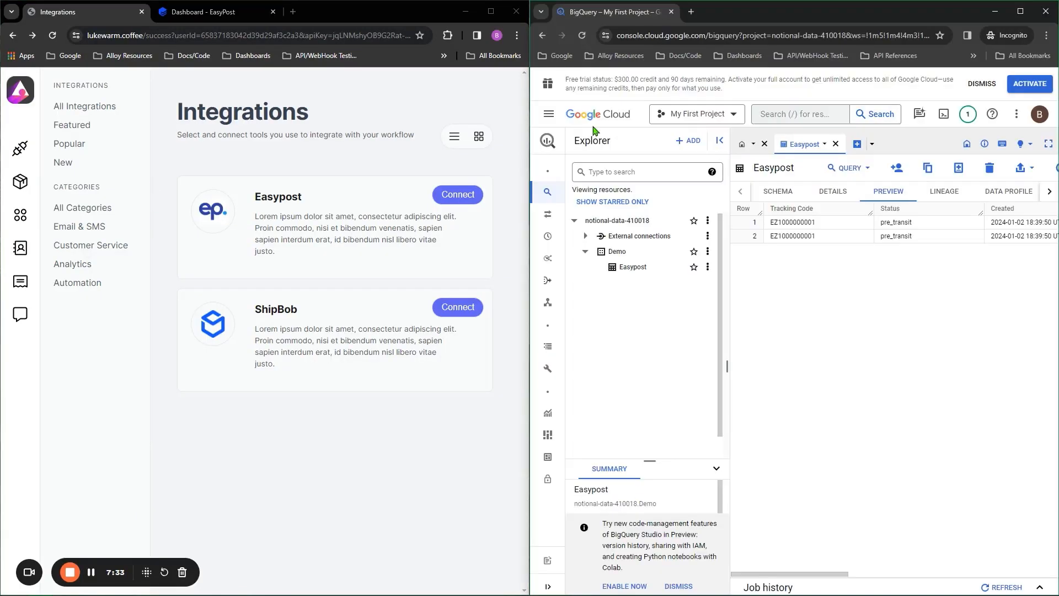
left_click(198, 21)
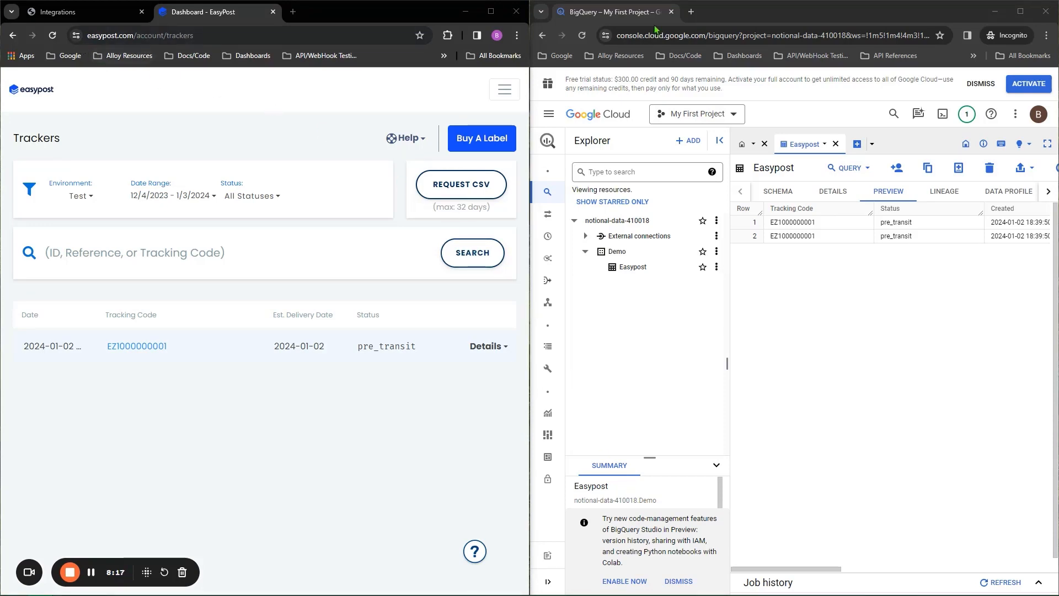
Step: Refresh BigQuery's Easypost preview and EasyPost's Test-environment trackers, then maximize the demo app window
left_click(582, 34)
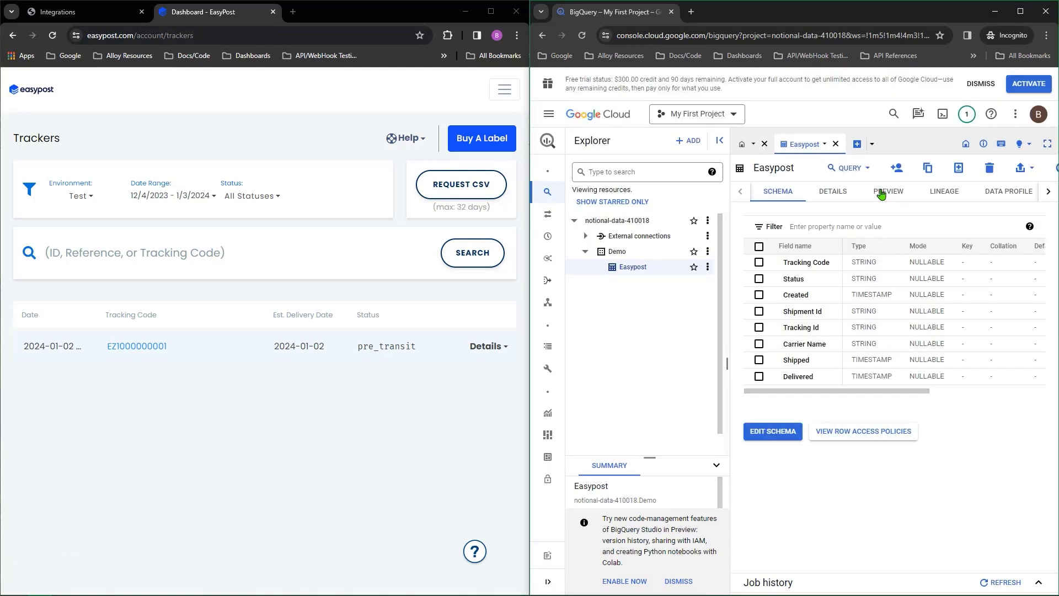
left_click(882, 194)
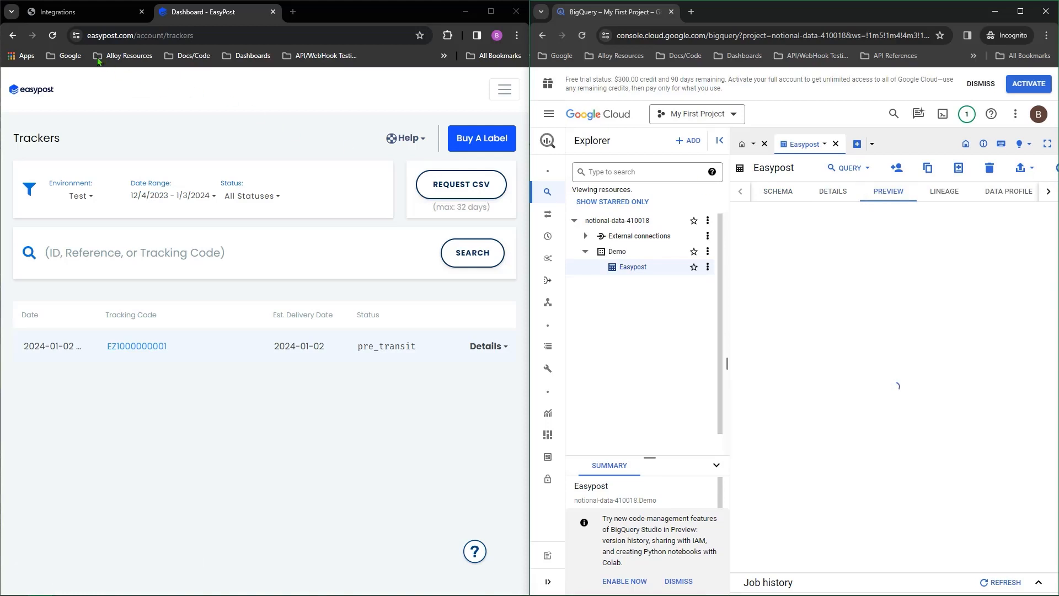
left_click(53, 37)
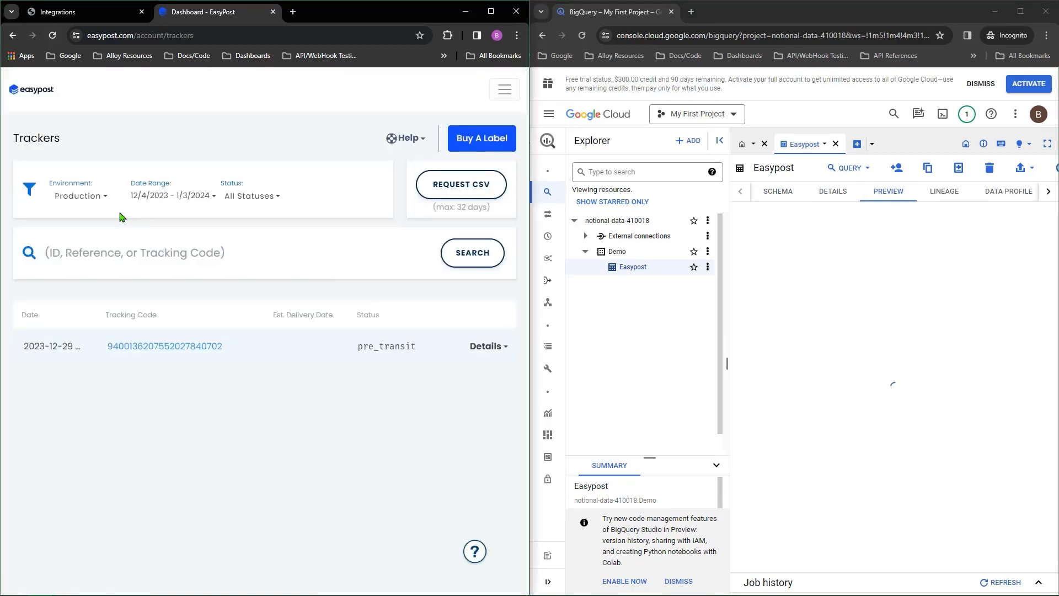
left_click(89, 201)
left_click(95, 237)
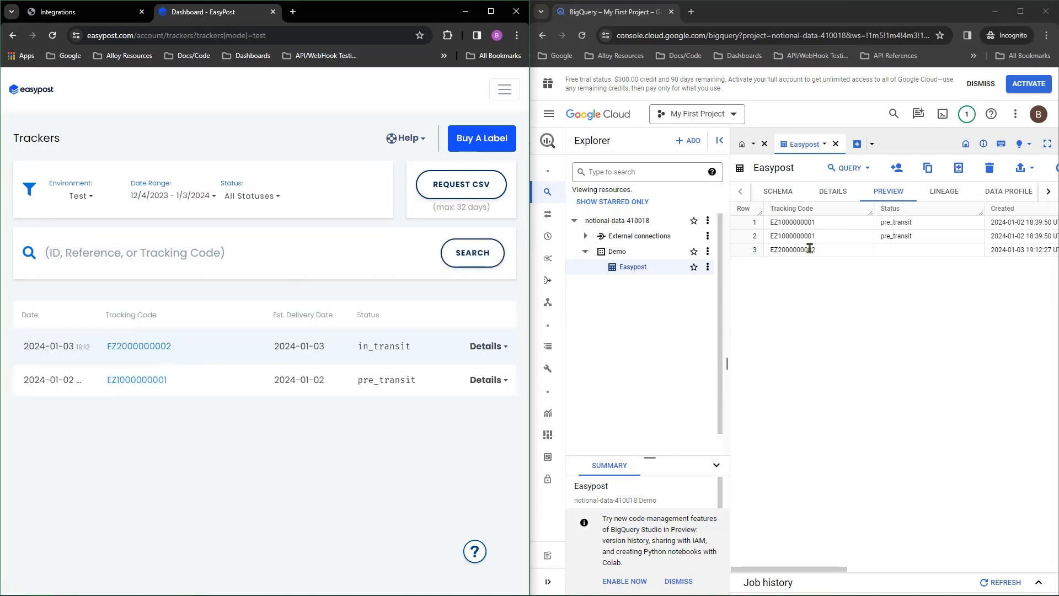
left_click_drag(805, 569, 982, 549)
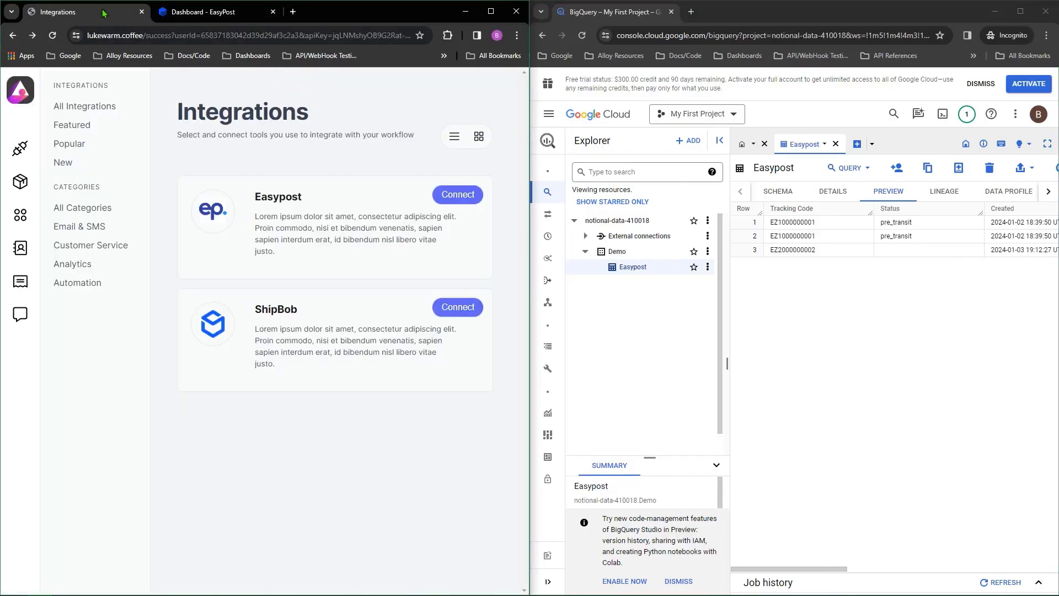
left_click(491, 11)
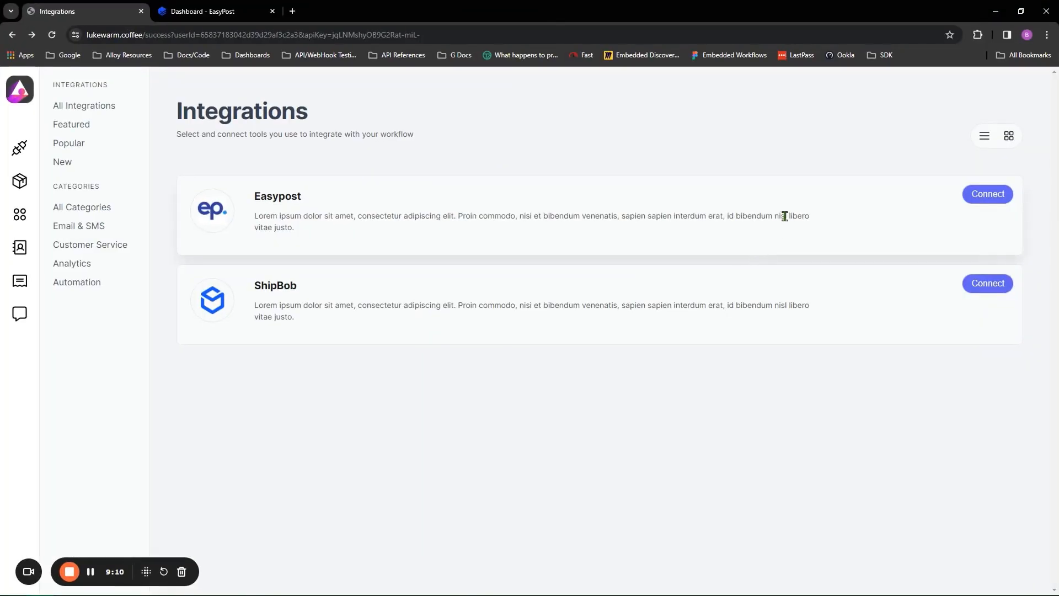